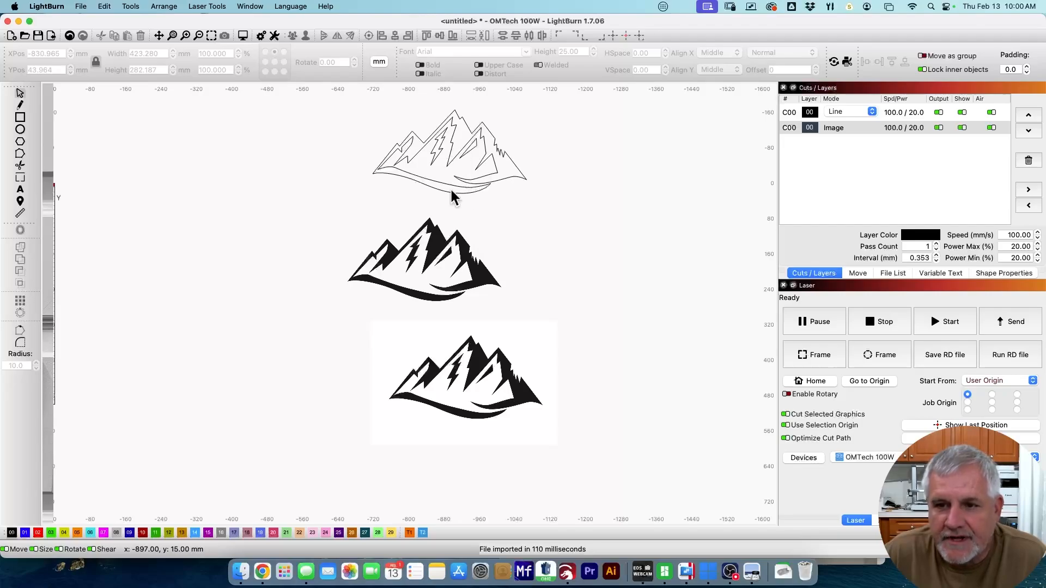
- Delete the mountain line drawing and the two mountain images together
left_click(456, 186)
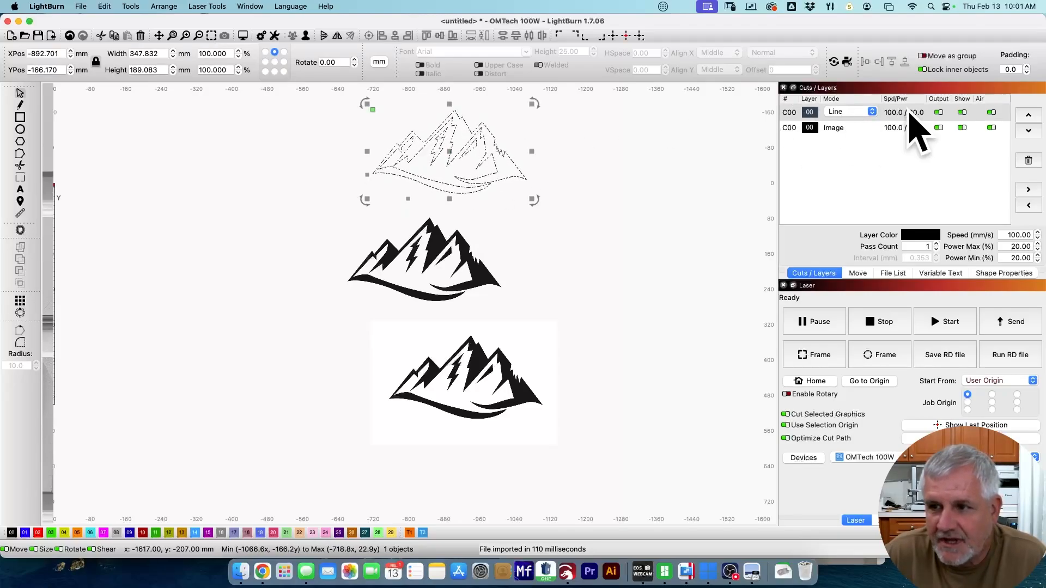
left_click(419, 281)
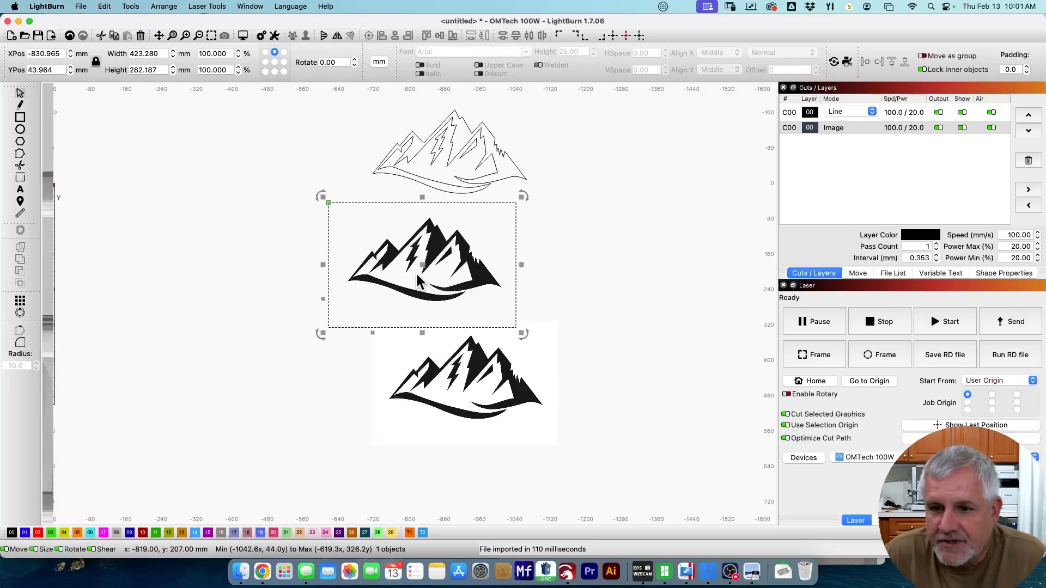
left_click(444, 352)
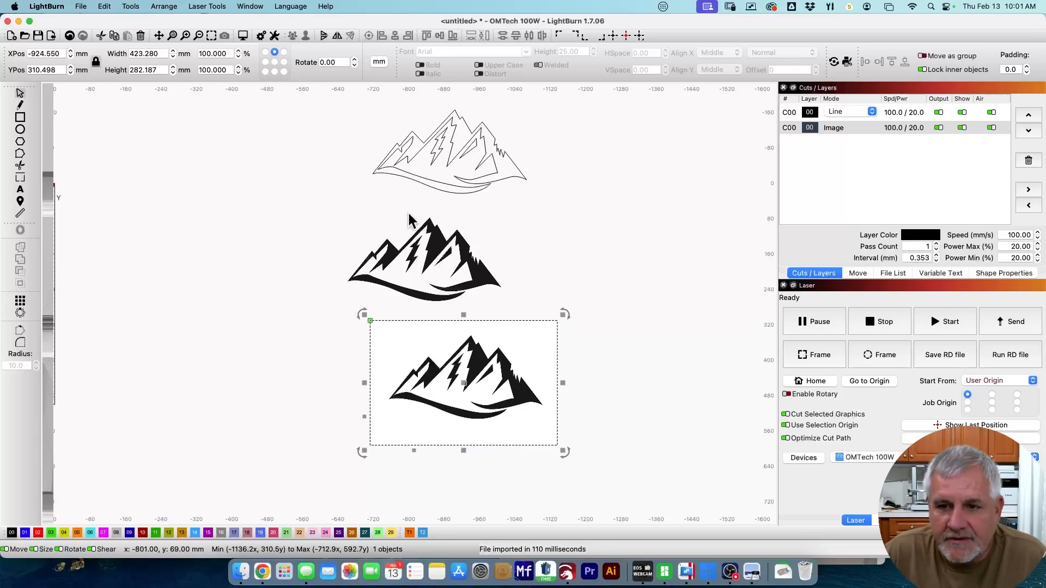
left_click_drag(303, 98, 605, 455)
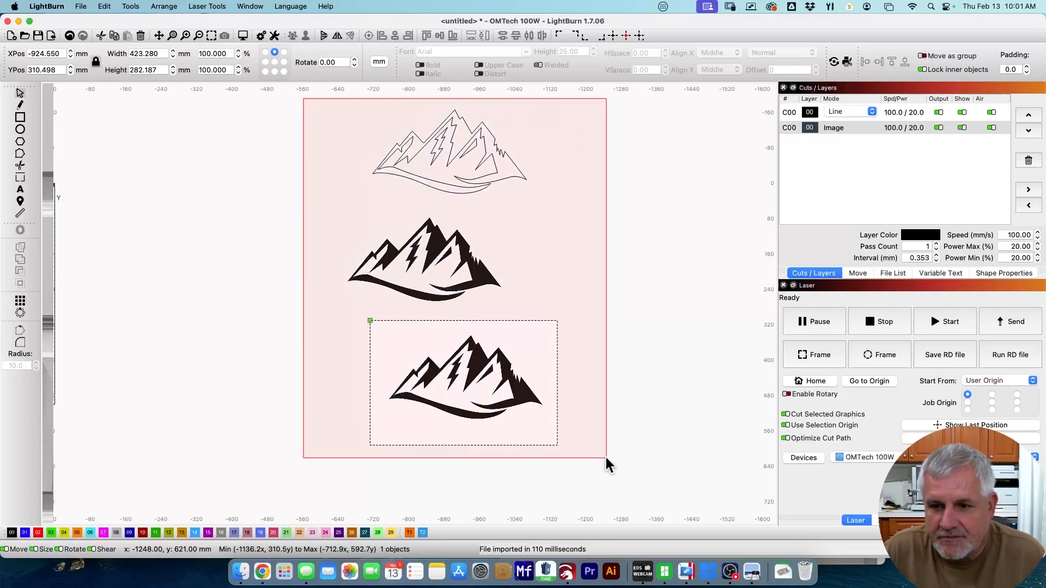
key("Delete")
- Examine the MOM'S SHE SHED sign photo in the workspace, from the whole sign to its lettering and flowers
left_click_drag(258, 336, 656, 310)
scroll(656, 309, "down", 3)
left_click_drag(599, 328, 590, 303)
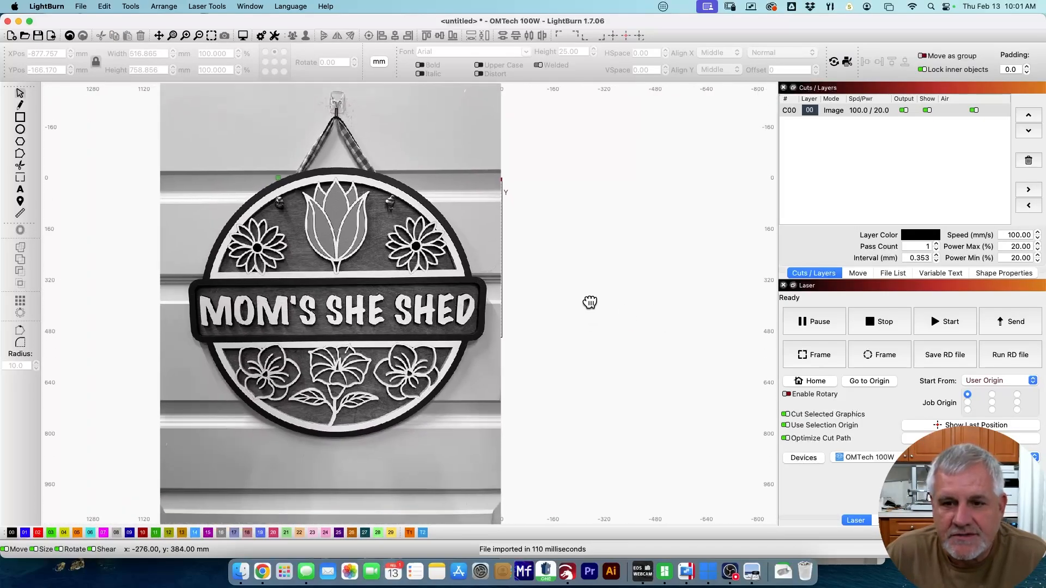
left_click(753, 572)
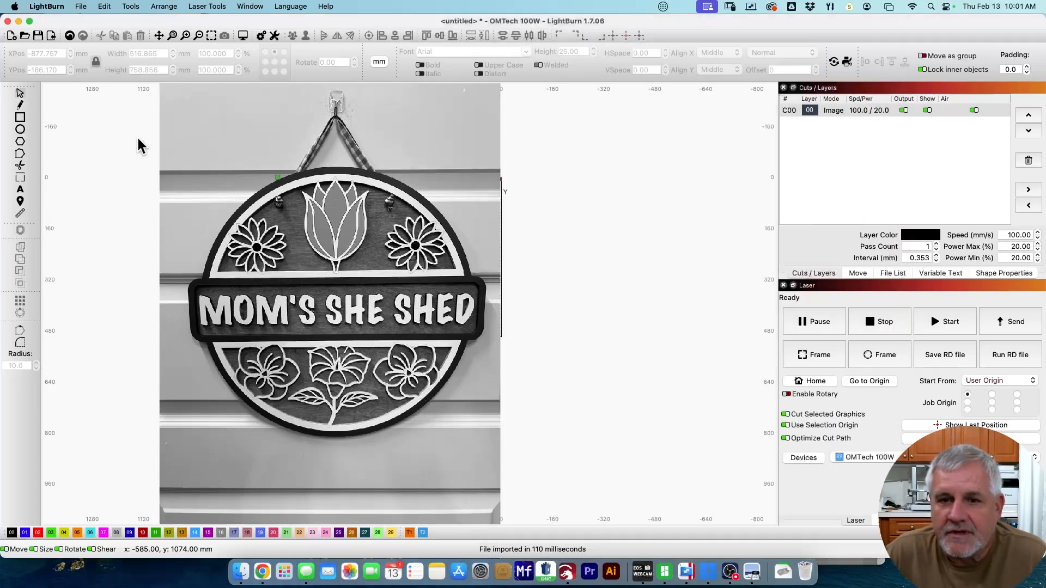
left_click(136, 136)
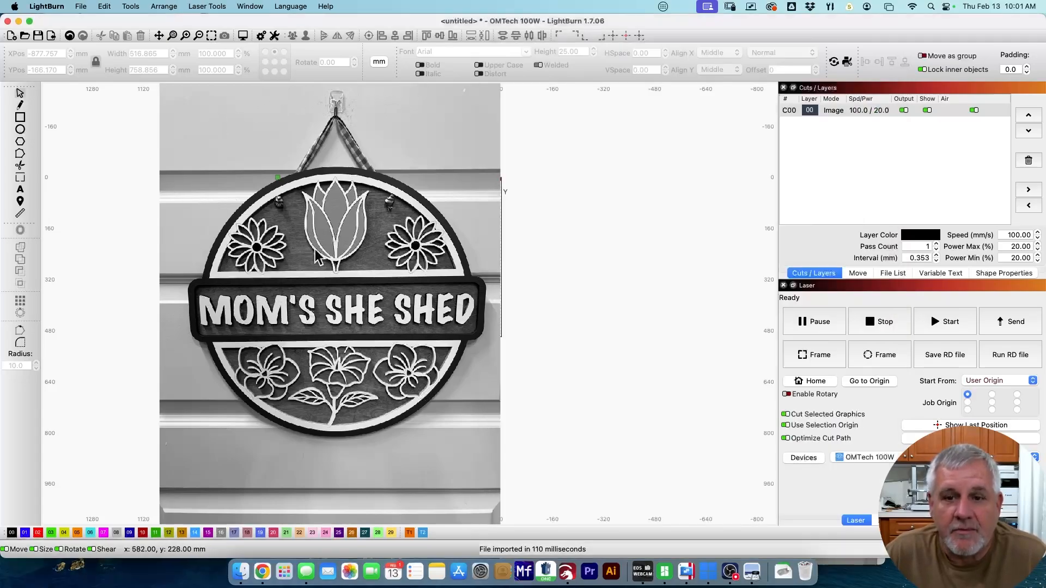
scroll(310, 251, "up", 3)
left_click_drag(310, 249, 424, 235)
scroll(432, 242, "down", 1)
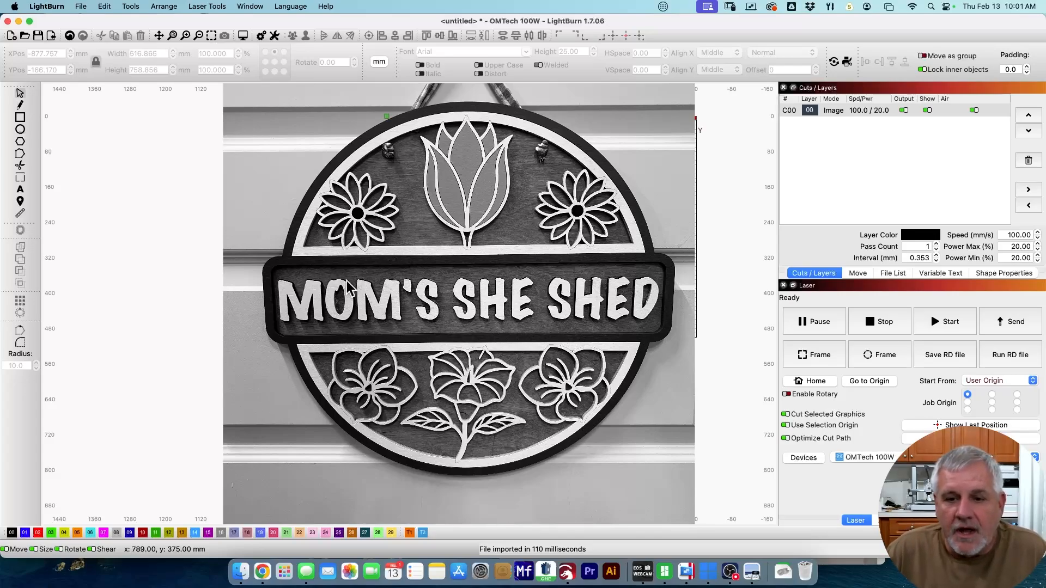
- Select the MOM'S SHE SHED sign photo and open Adjust Image for it
right_click(358, 314)
mouse_move(367, 324)
left_click(323, 271)
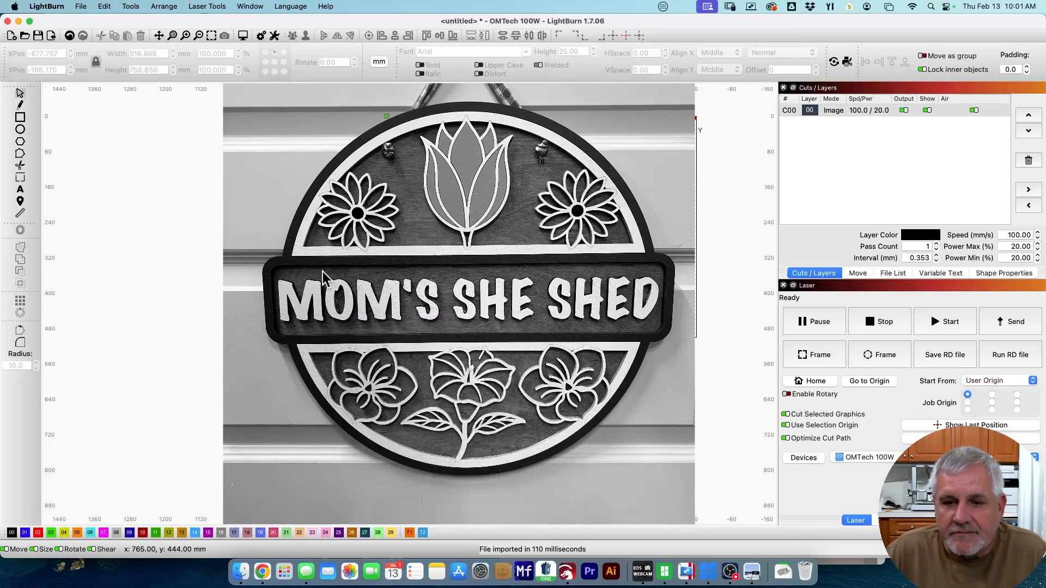
left_click(323, 271)
right_click(323, 271)
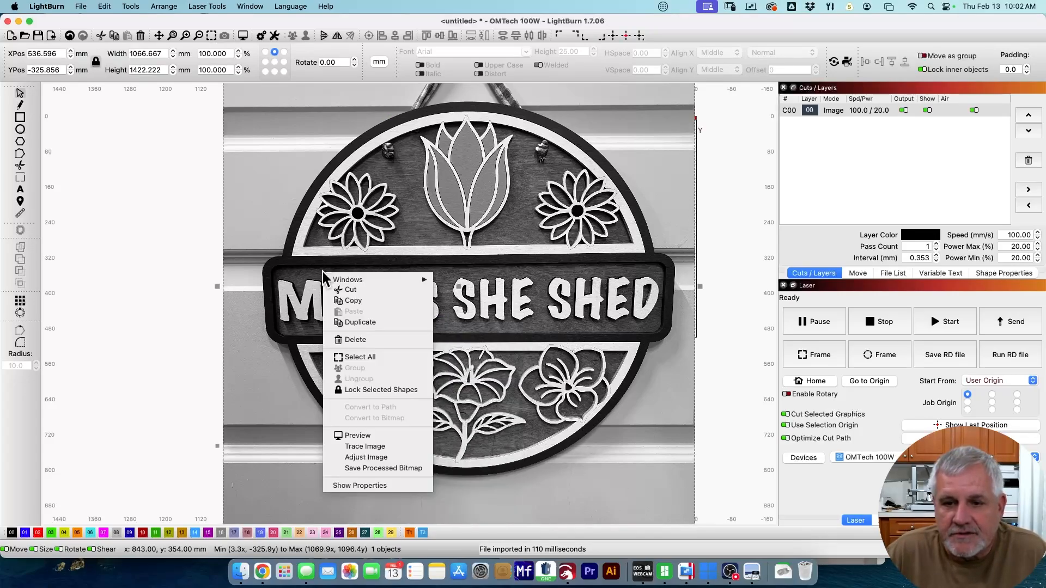
left_click(383, 456)
- Compare the original and the Threshold preview, examining the shading inside the tulip petals up close
scroll(372, 246, "up", 8)
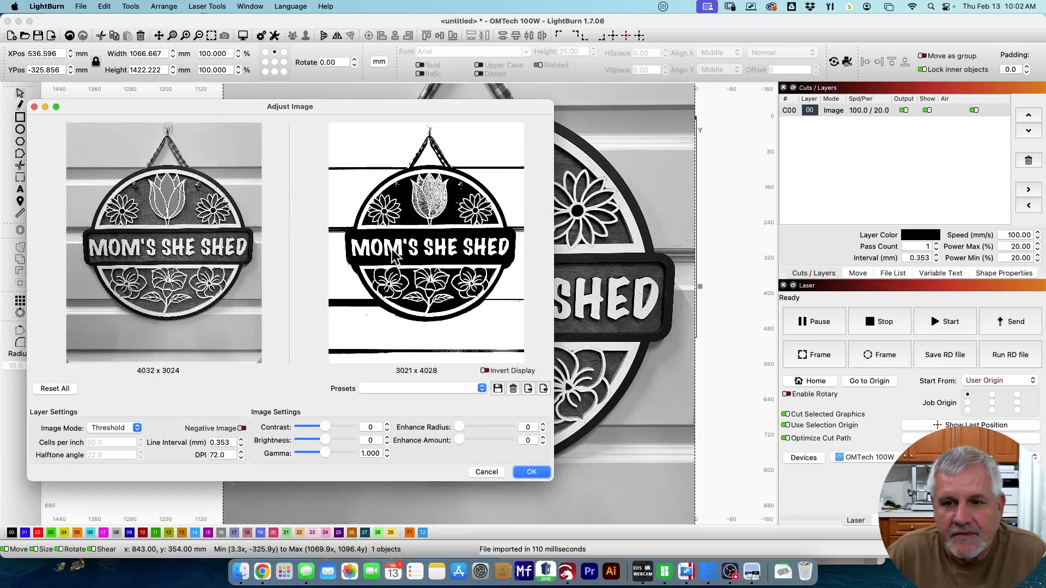
scroll(433, 198, "up", 4)
left_click_drag(433, 197, 375, 295)
scroll(375, 295, "down", 6)
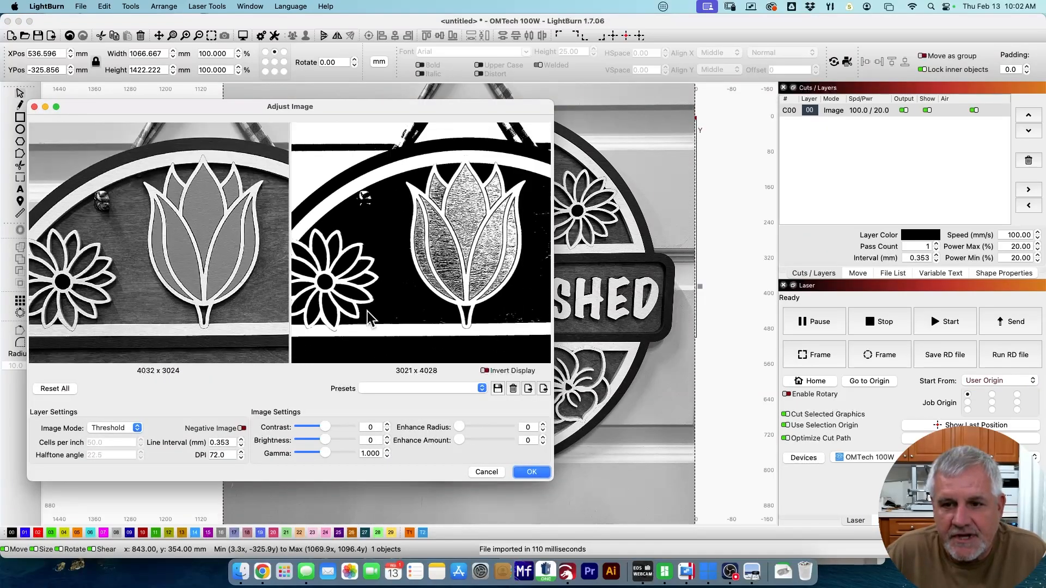
scroll(380, 272, "up", 3)
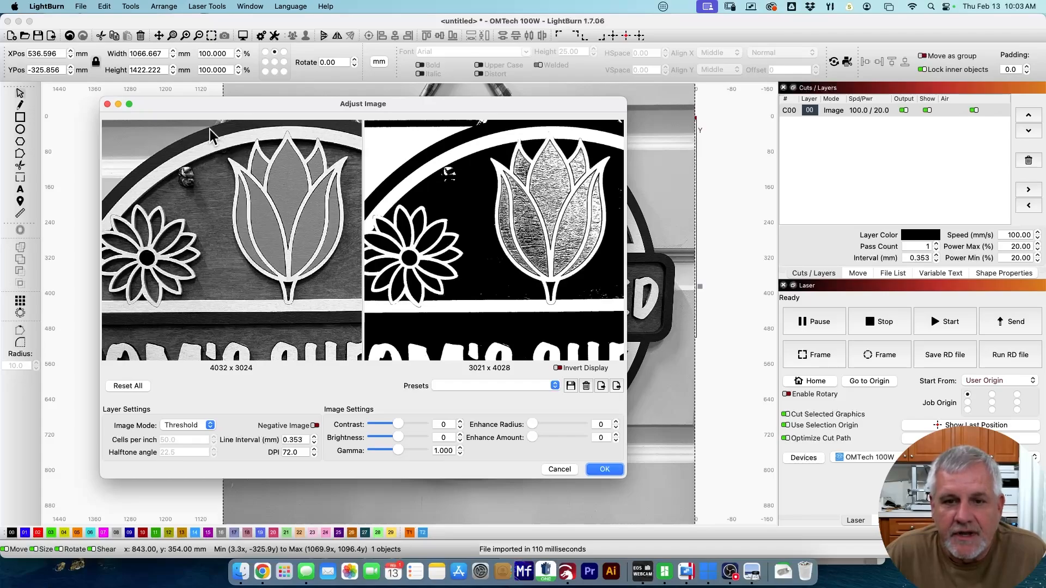
scroll(232, 145, "up", 3)
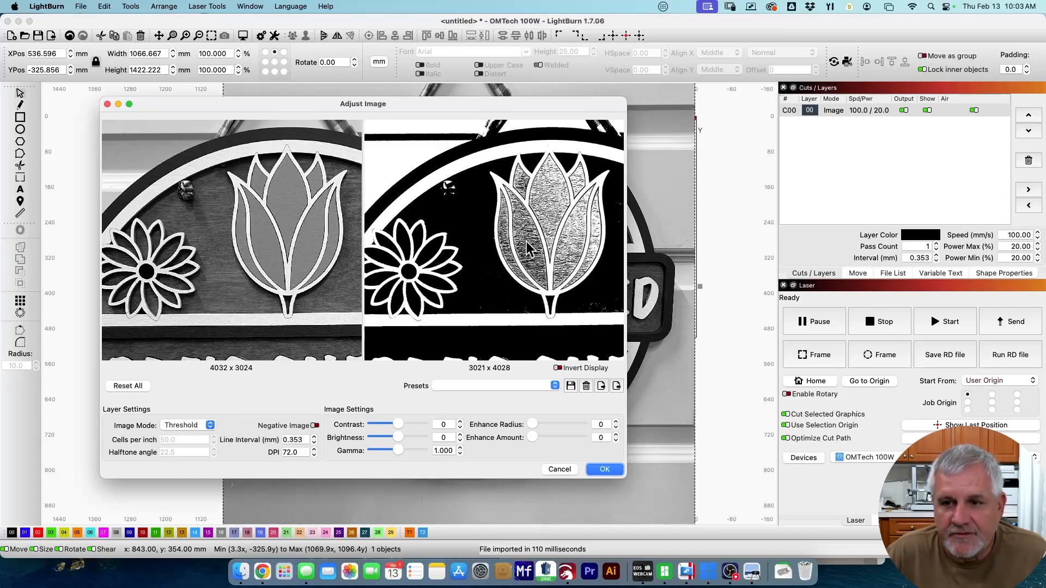
scroll(527, 242, "up", 8)
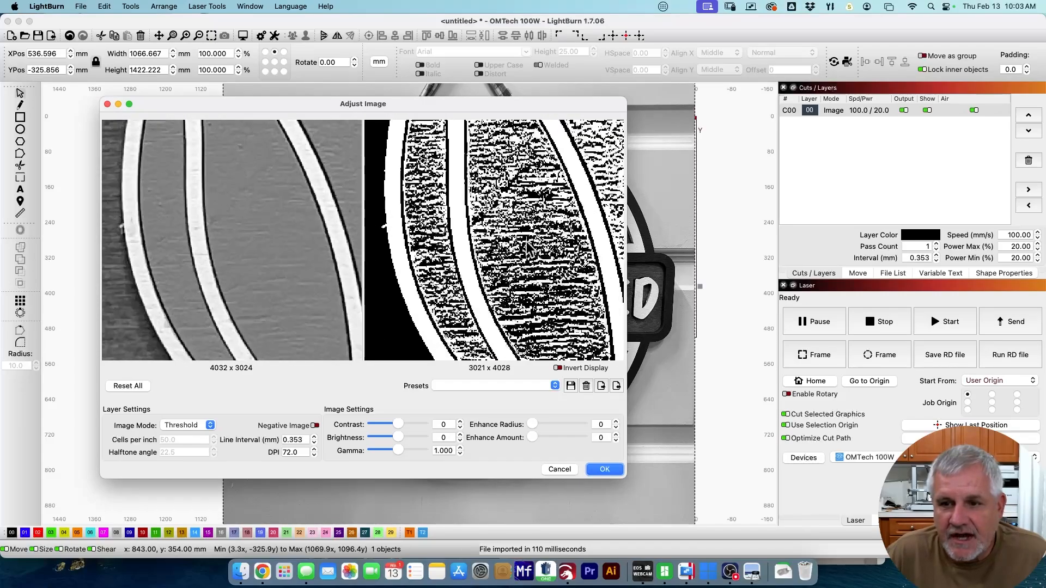
scroll(526, 242, "up", 2)
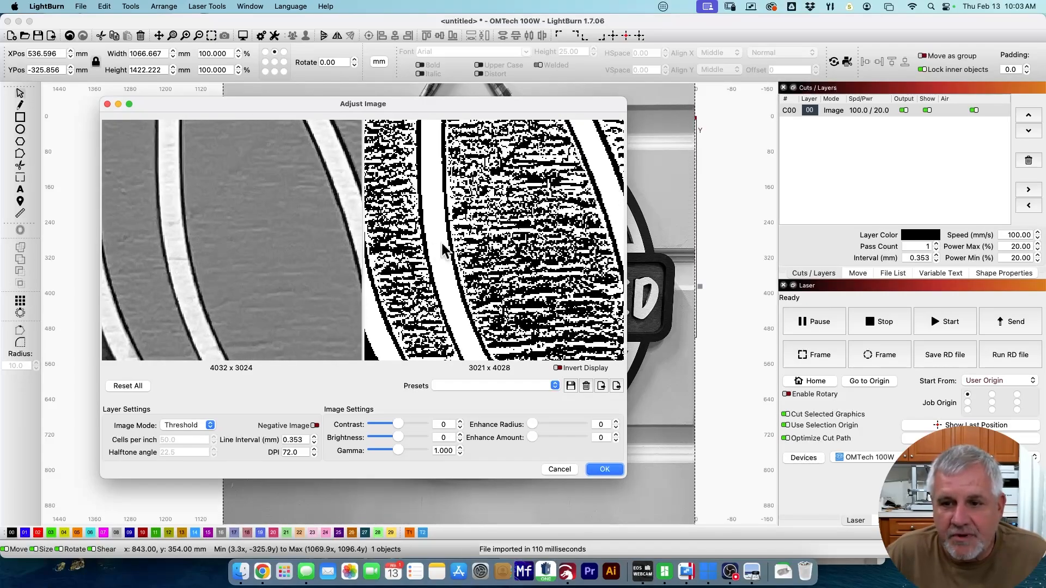
scroll(453, 243, "down", 10)
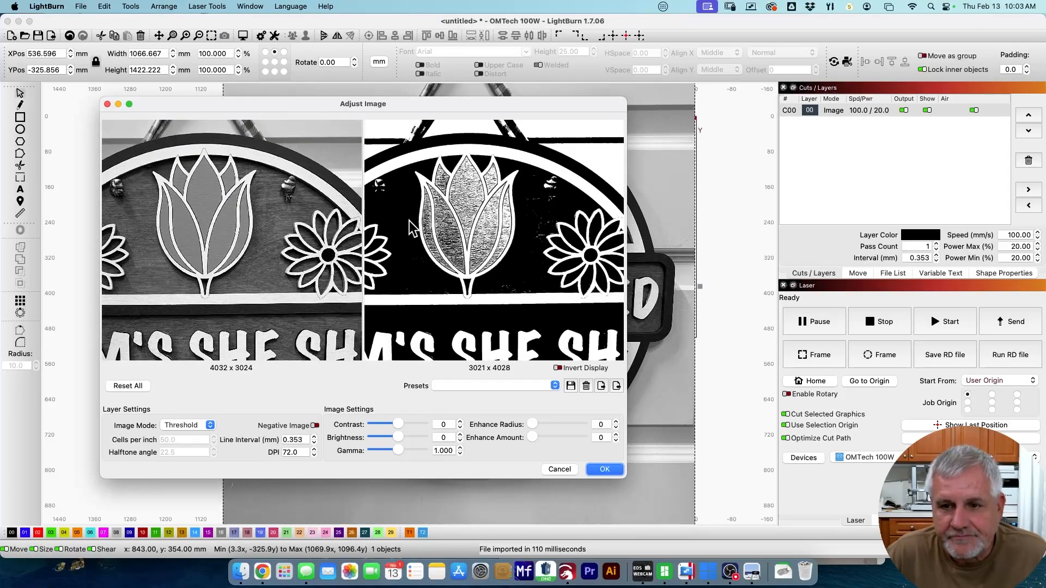
left_click_drag(418, 219, 476, 233)
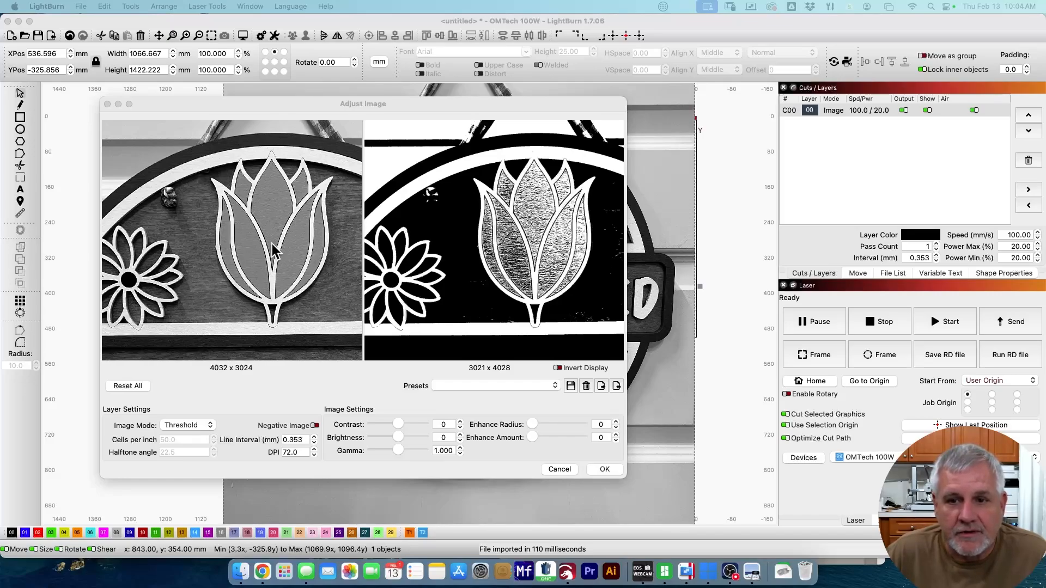
- Set the image mode to Ordered and inspect the preview of the tulip and the wider sign
left_click(210, 425)
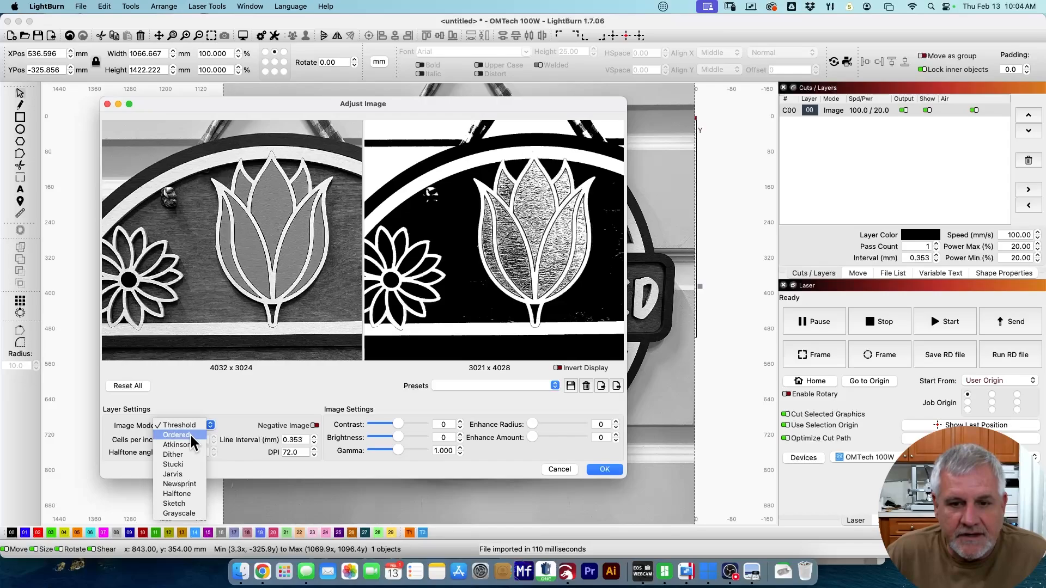
left_click(189, 434)
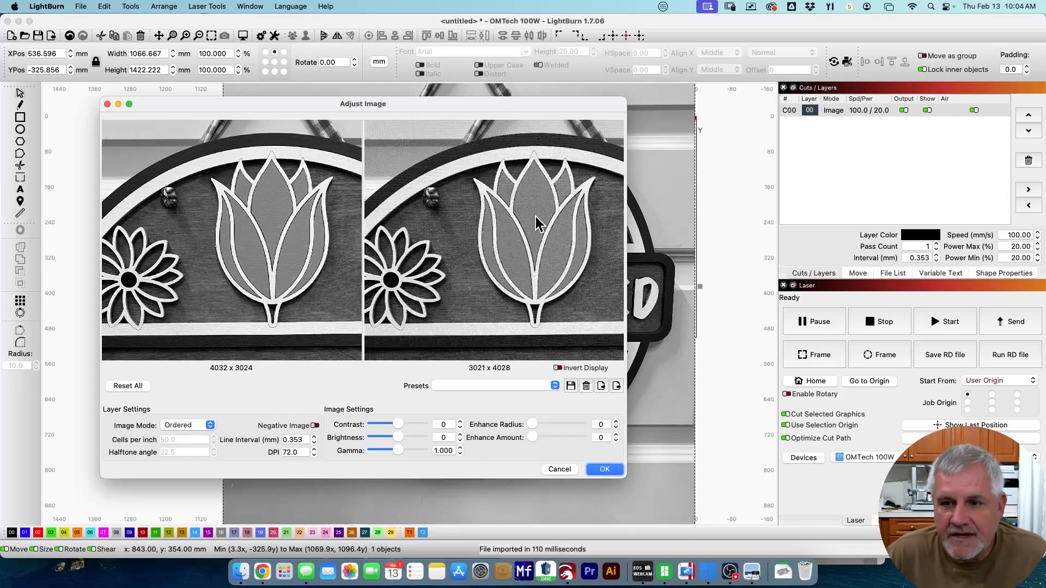
scroll(536, 217, "up", 5)
scroll(535, 217, "down", 5)
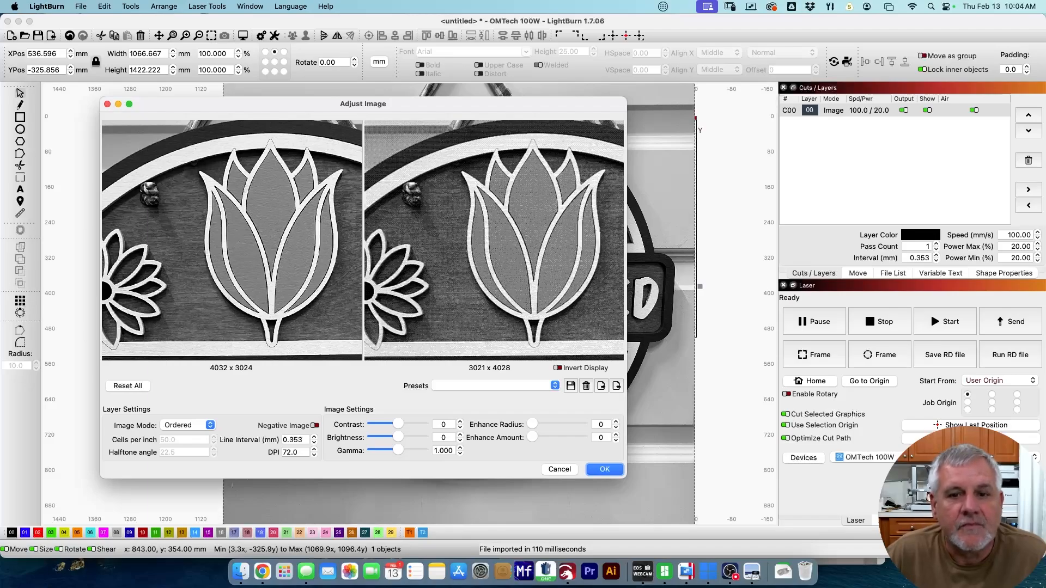
scroll(507, 220, "down", 5)
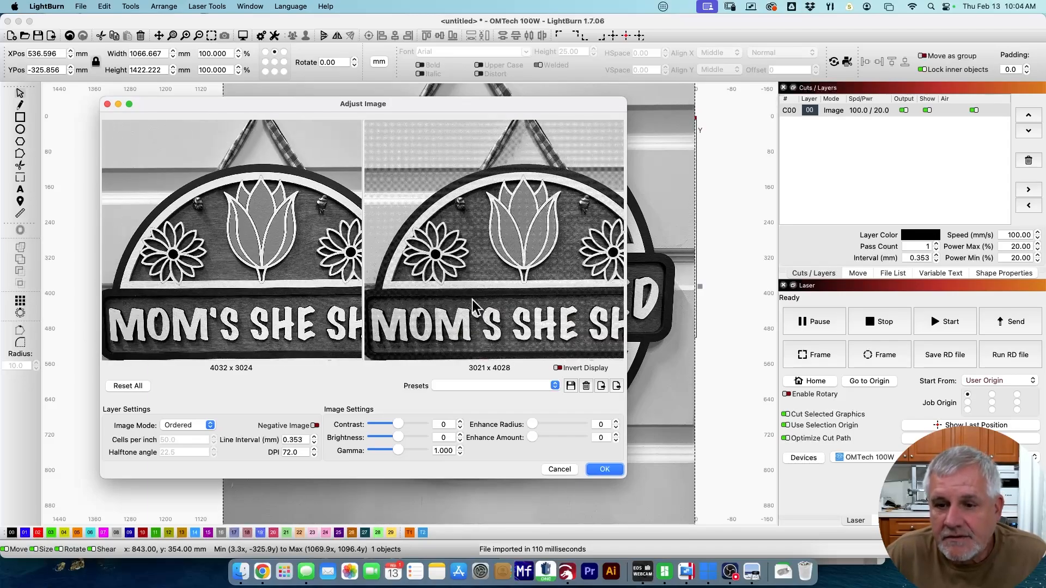
scroll(463, 289, "down", 2)
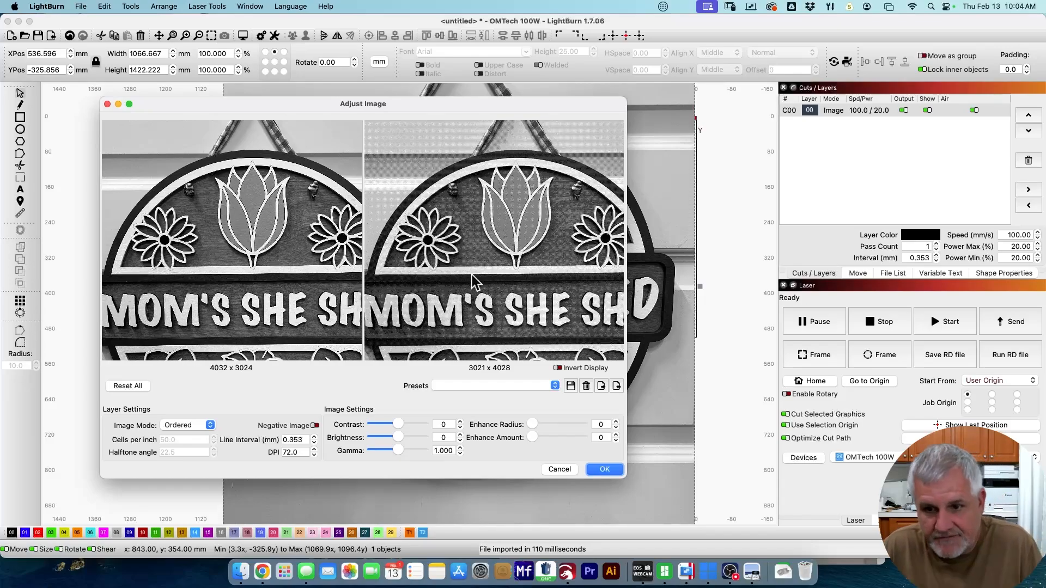
- Switch the image mode to Atkinson and inspect the preview of the background and the sign's rim
left_click(204, 423)
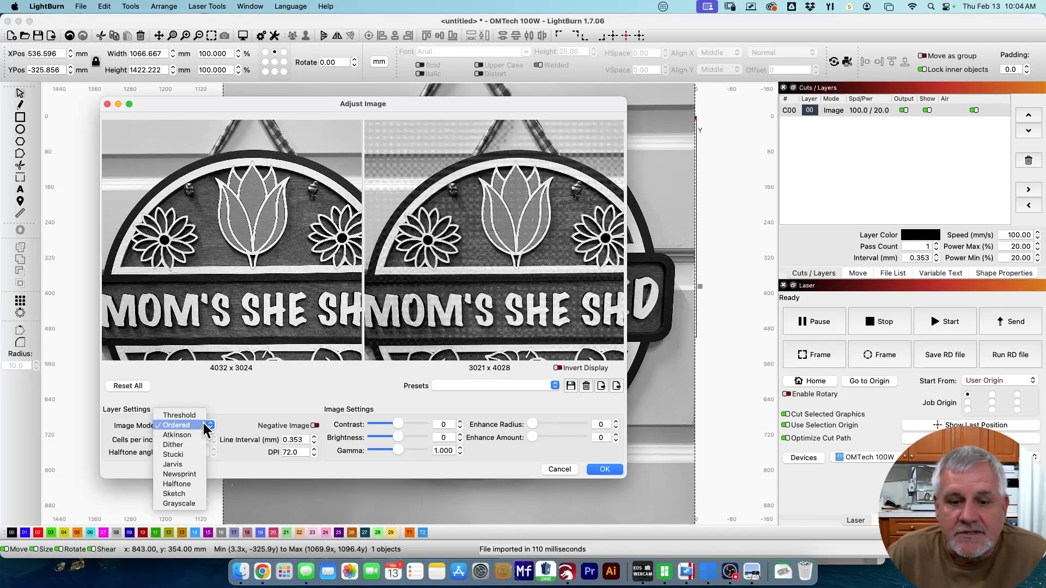
left_click(192, 430)
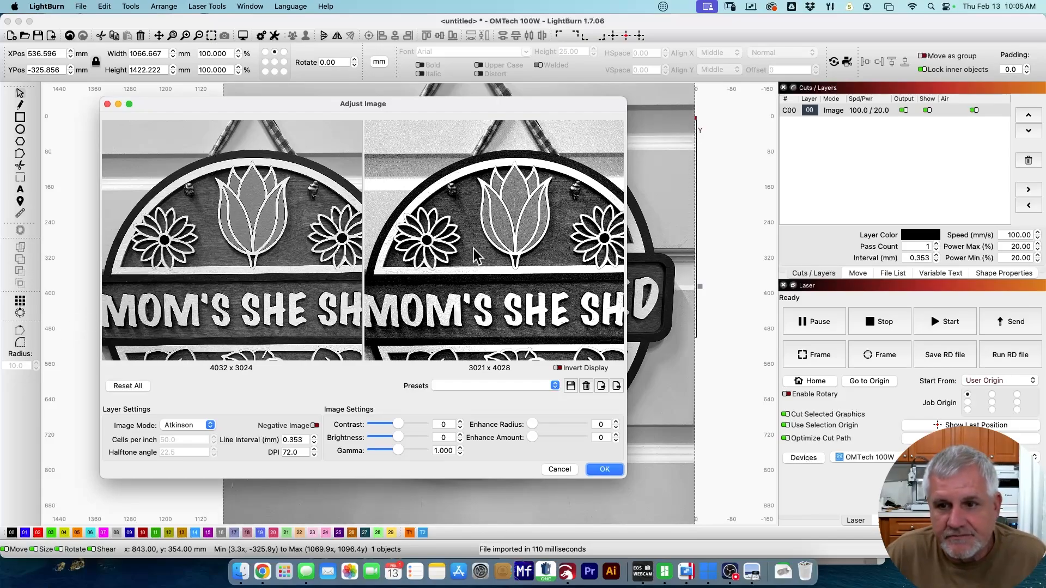
scroll(427, 175, "down", 3)
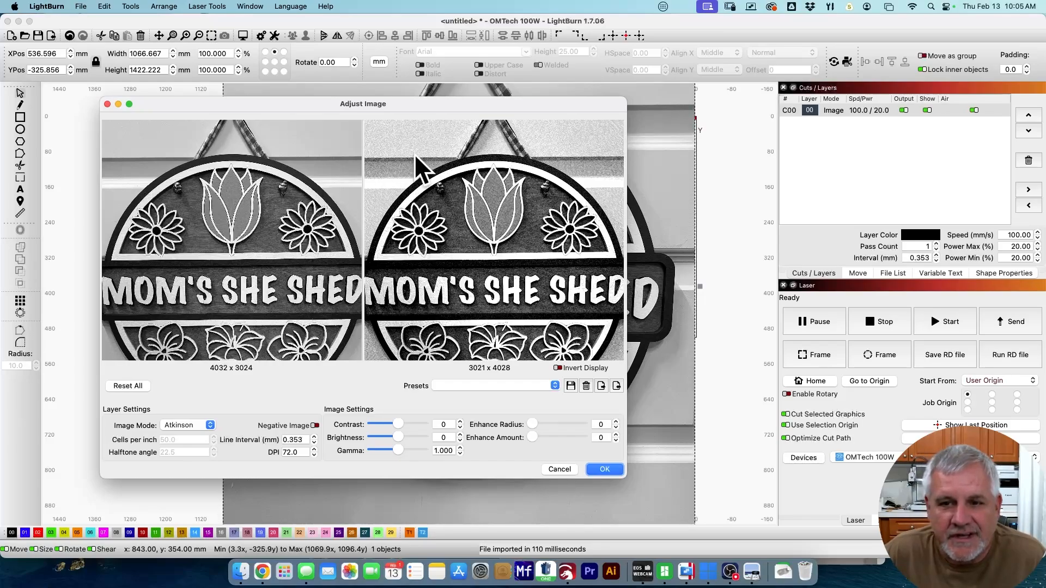
scroll(414, 158, "up", 8)
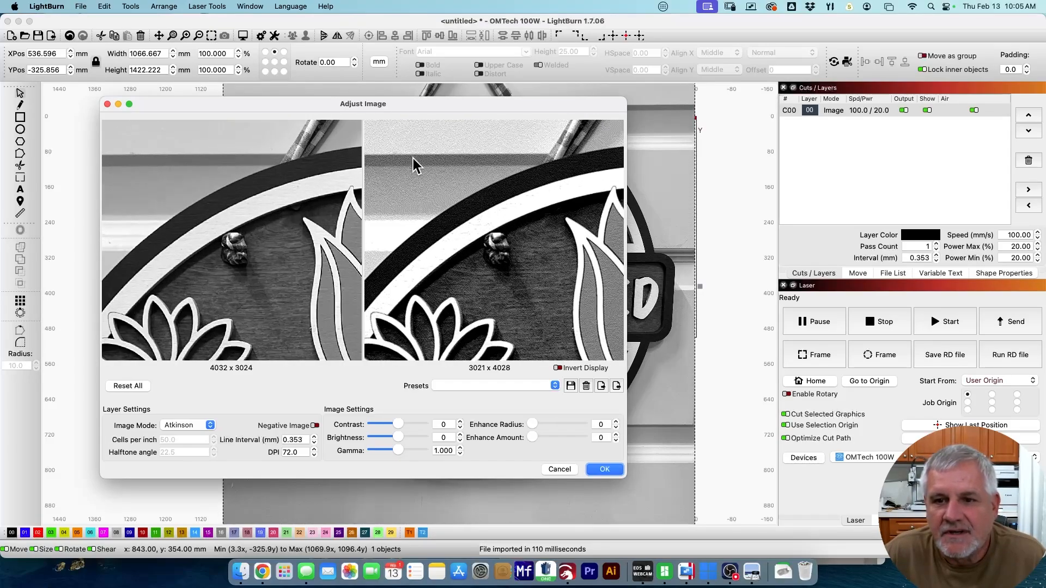
scroll(414, 159, "down", 8)
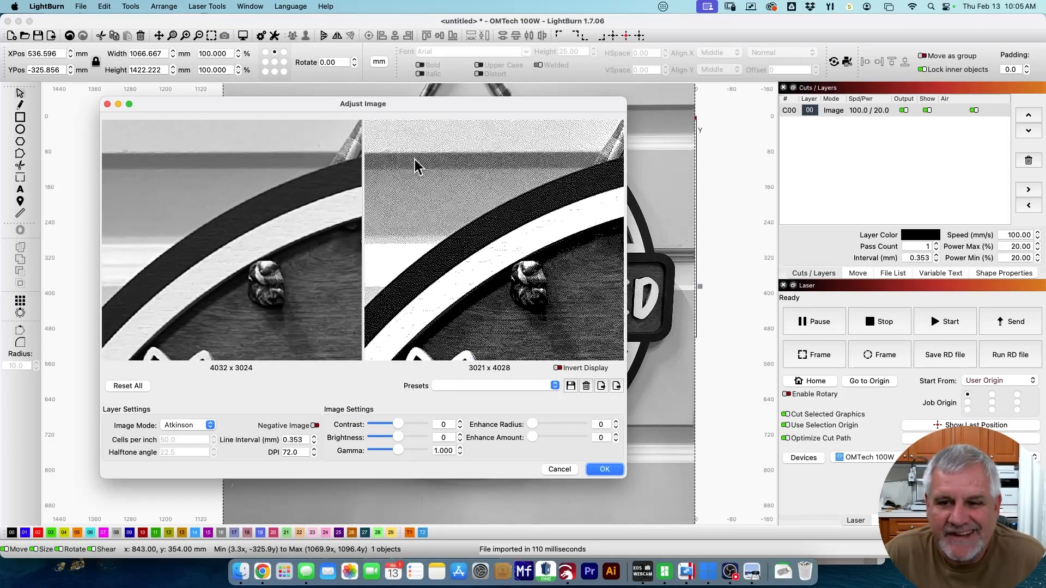
scroll(414, 159, "down", 3)
- Change the image mode to Dither and inspect the dot pattern around the tulip petals in the preview
left_click(210, 425)
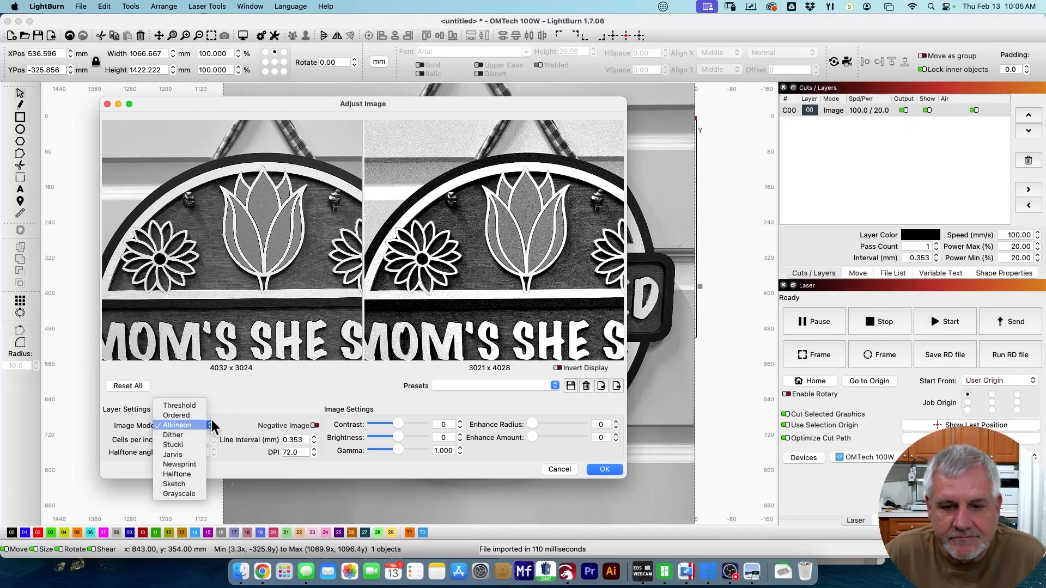
left_click(189, 434)
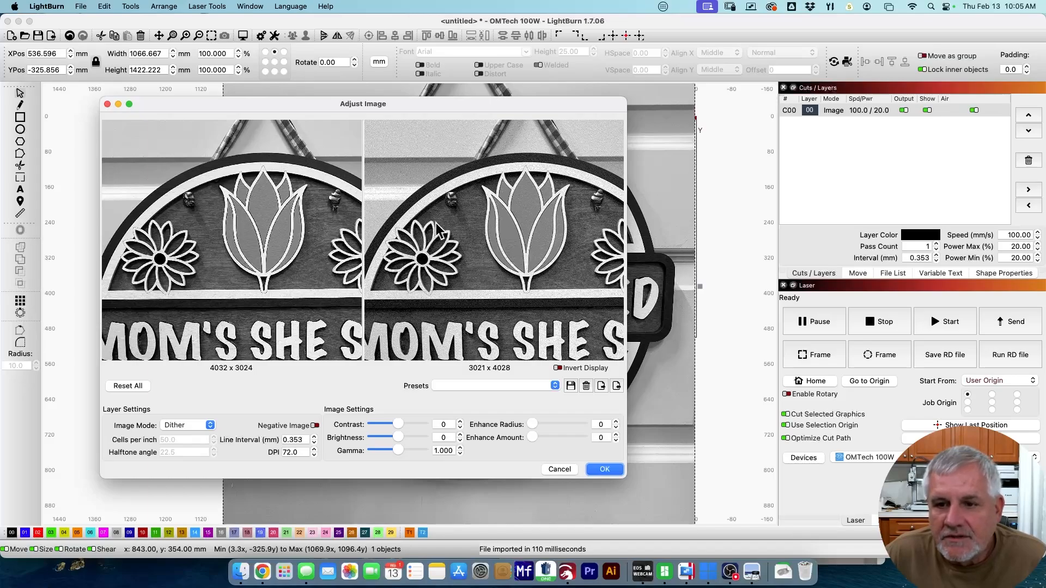
scroll(437, 228, "down", 4)
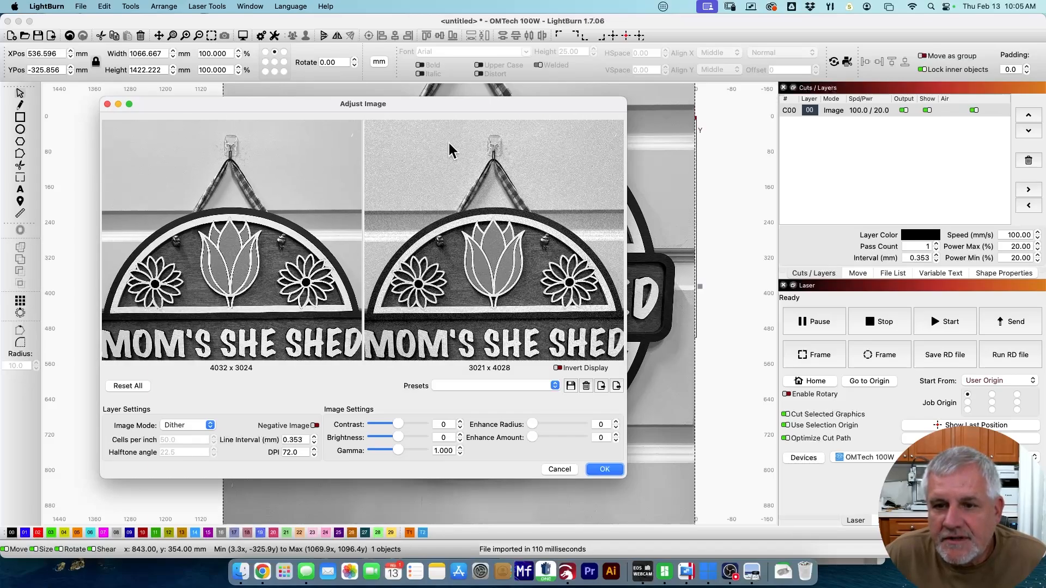
scroll(452, 249, "up", 6)
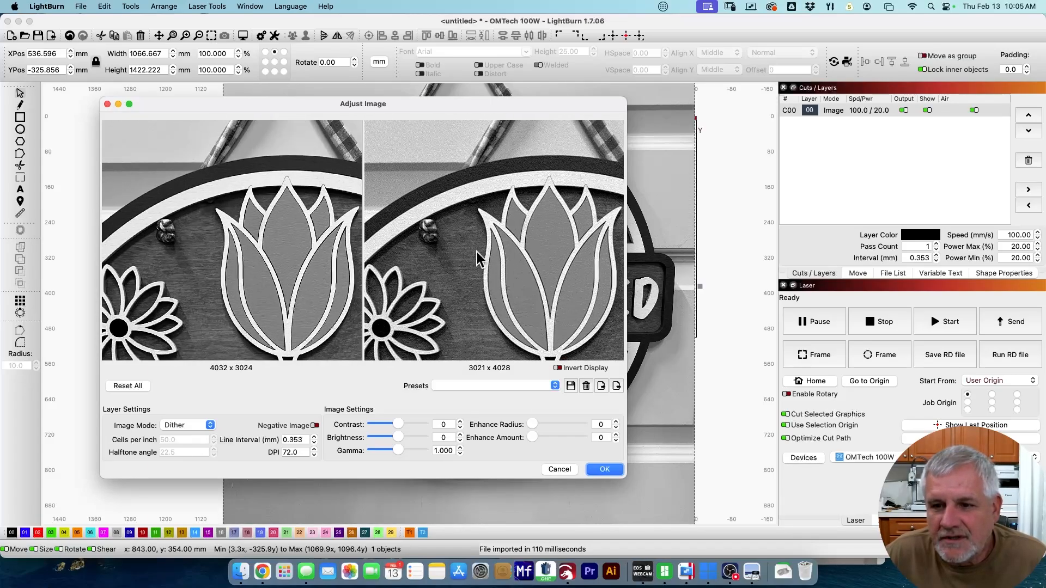
scroll(487, 254, "up", 5)
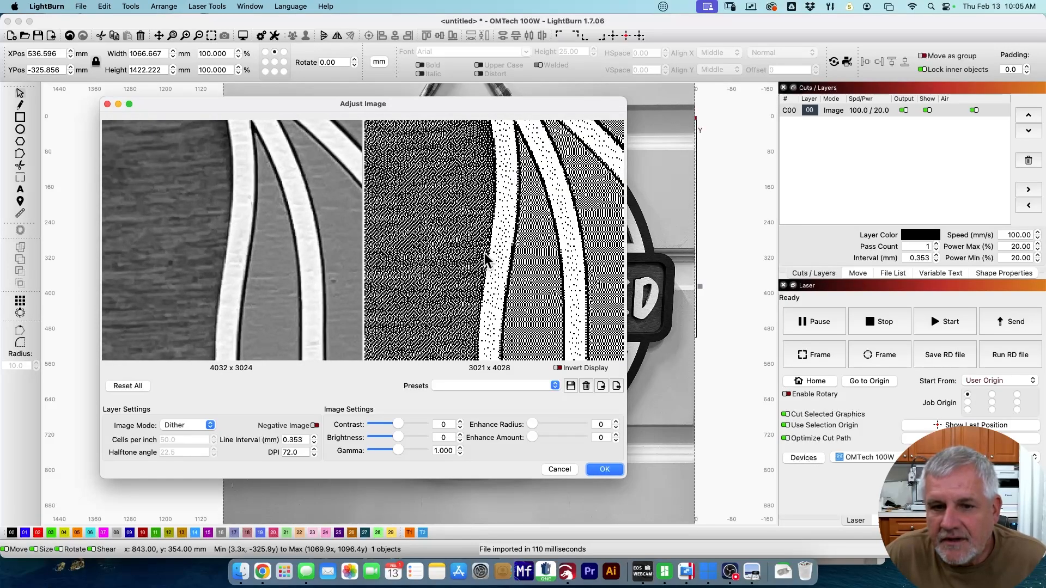
scroll(485, 255, "down", 3)
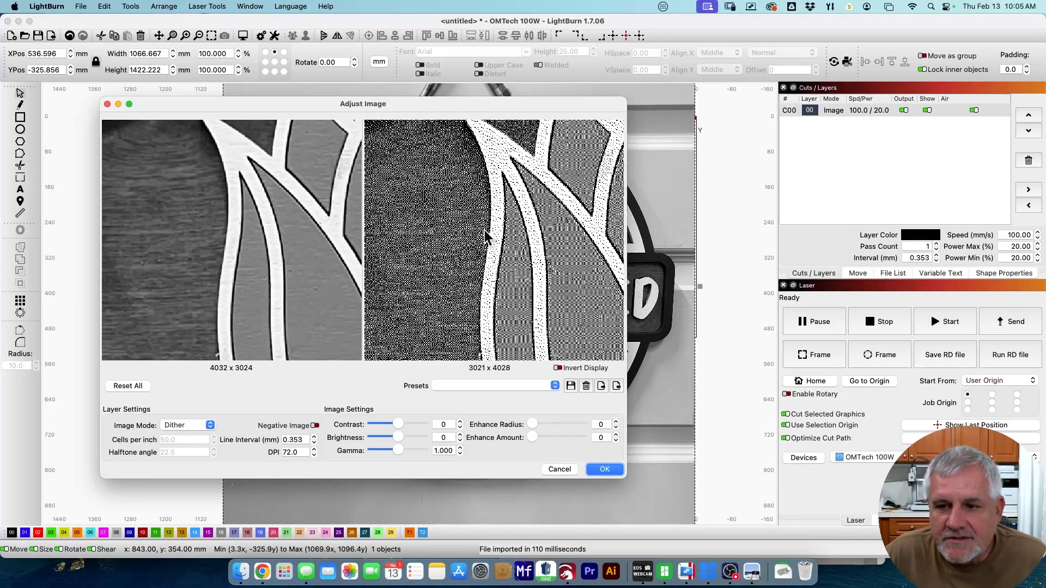
scroll(470, 242, "down", 4)
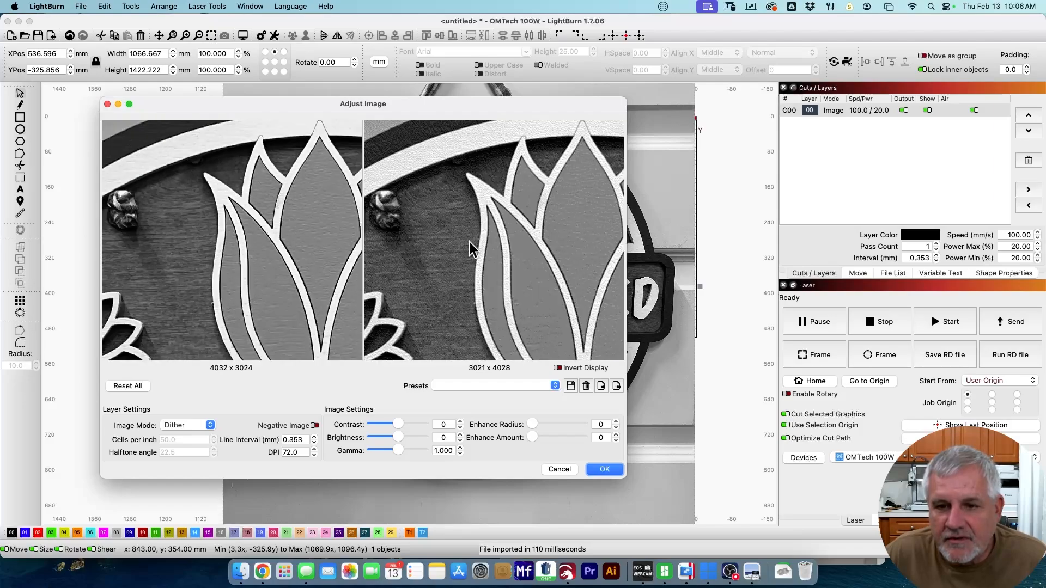
- Set the image mode to Stucki and inspect the preview of the sign's rim, tulip stem and lettering up close
left_click(211, 427)
left_click(195, 434)
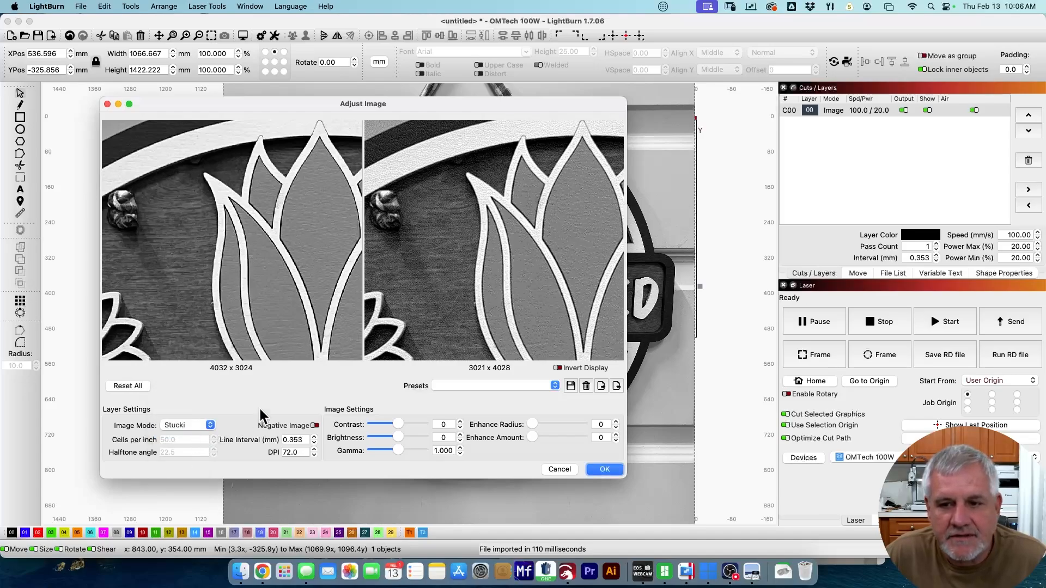
left_click_drag(467, 248, 440, 313)
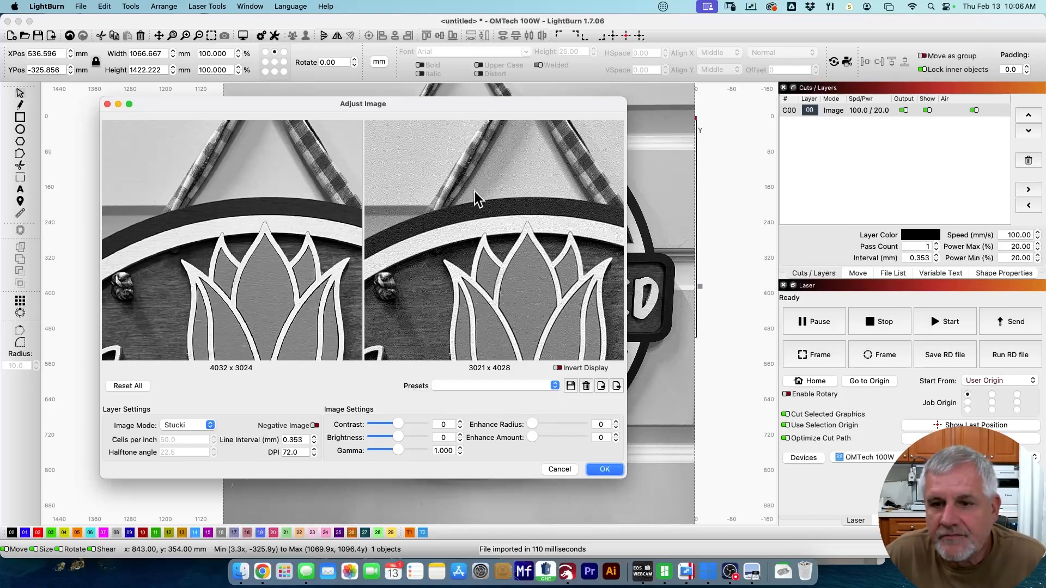
scroll(474, 192, "down", 3)
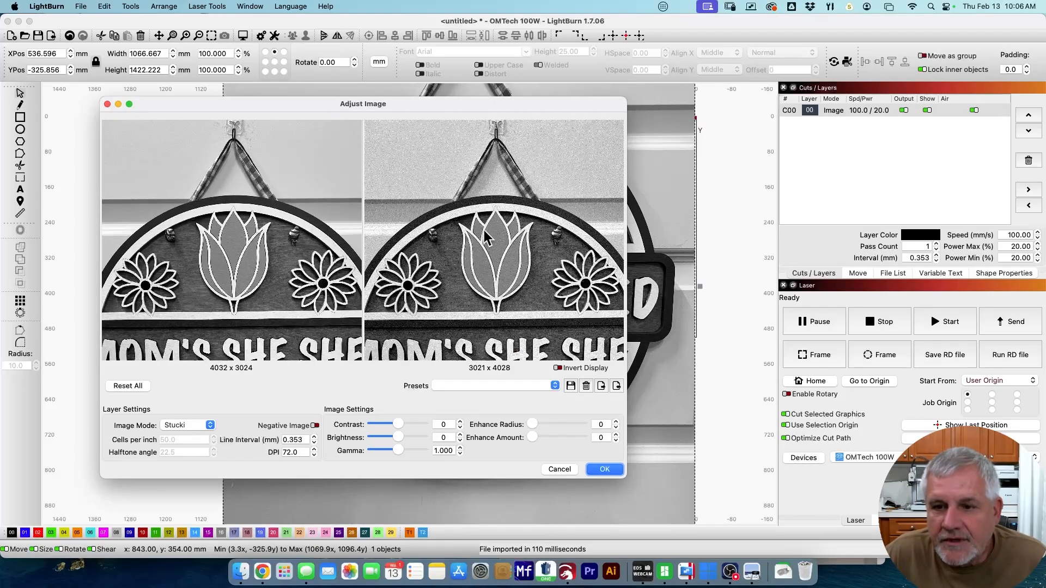
left_click_drag(484, 230, 458, 169)
scroll(480, 253, "up", 3)
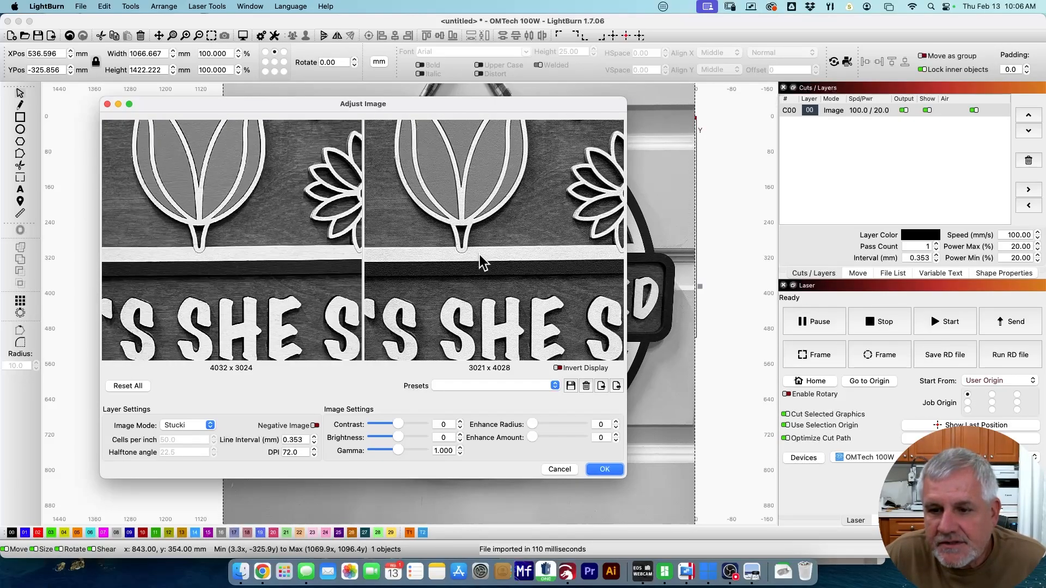
scroll(479, 254, "up", 4)
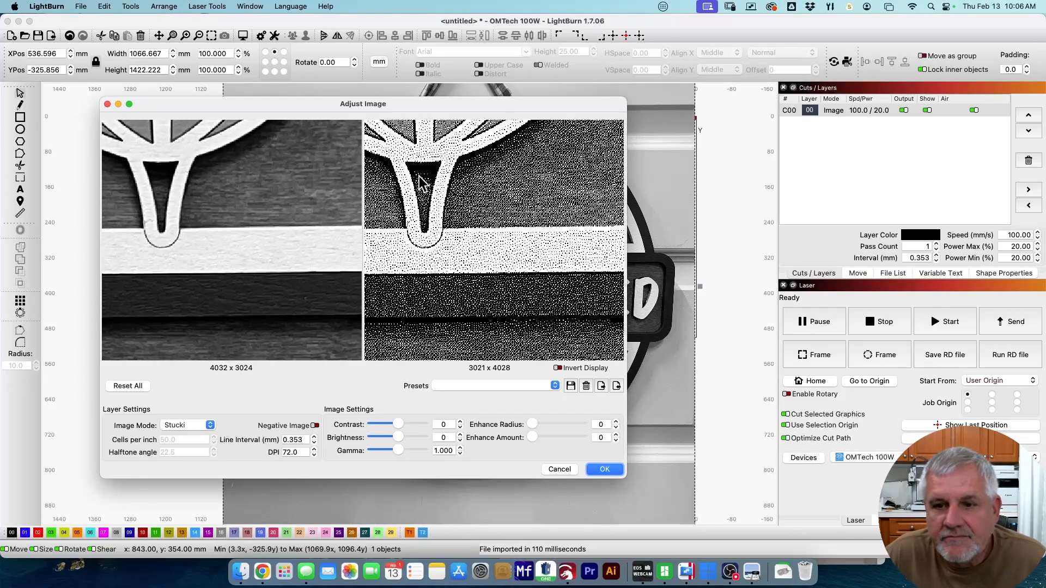
- Change the image mode to Jarvis and inspect the preview of the tulip petals, rim and hanging ribbon
left_click(201, 426)
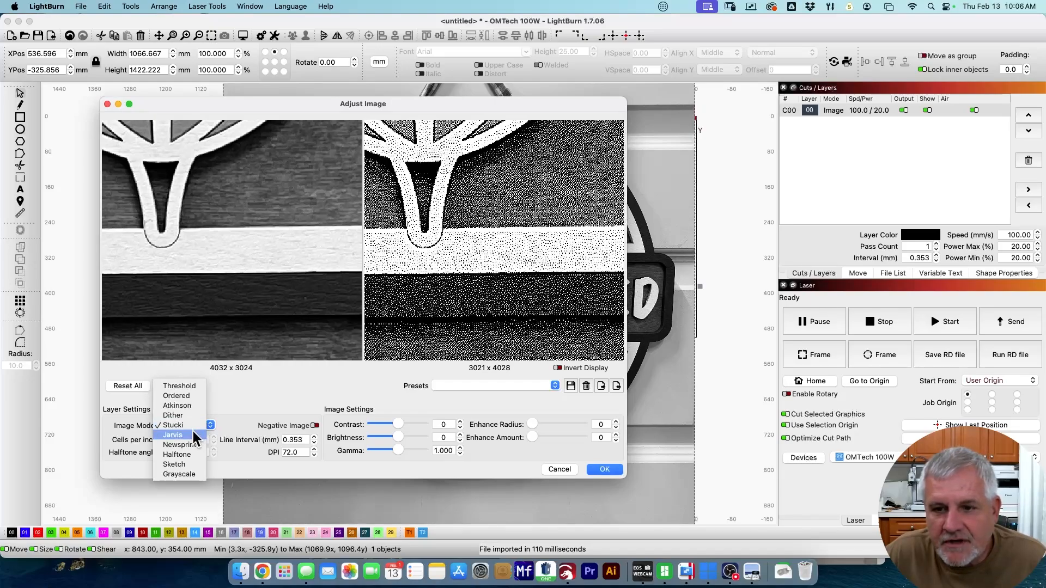
left_click(194, 436)
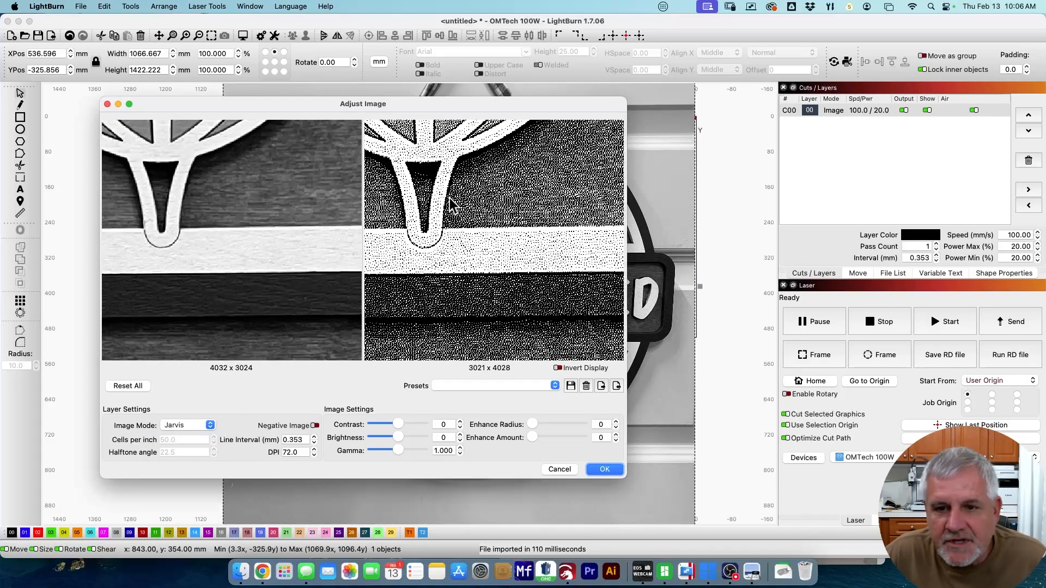
scroll(448, 198, "down", 5)
left_click_drag(441, 193, 443, 310)
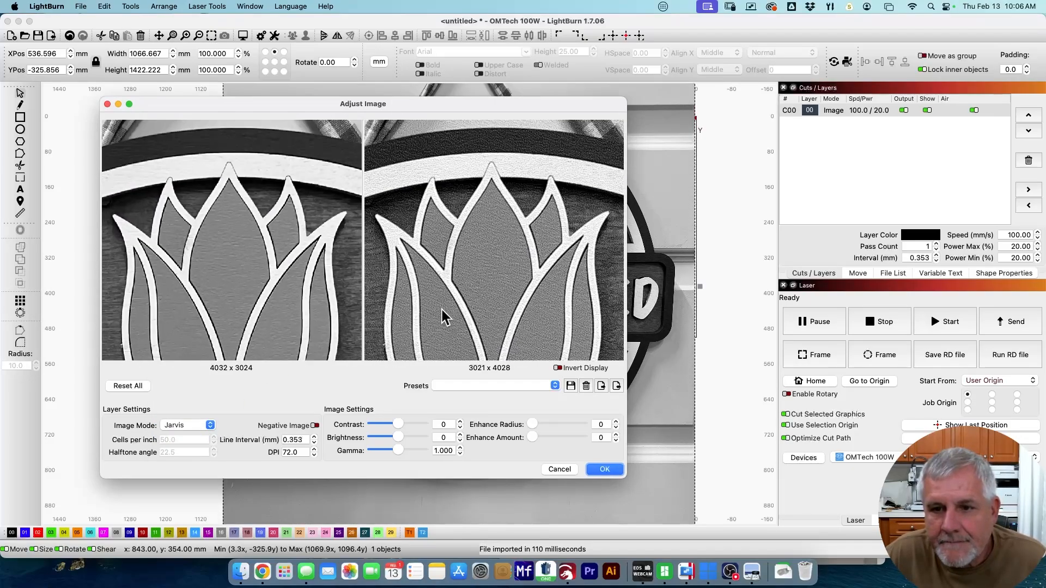
left_click_drag(417, 171, 428, 282)
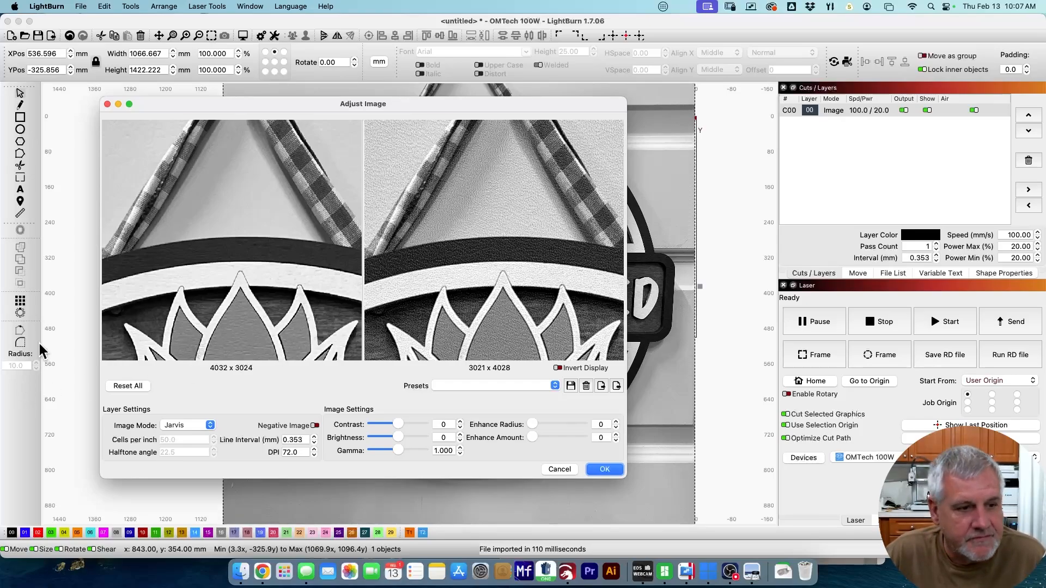
- Switch the image mode to Newsprint and examine its dot pattern on the rim up close and across the wider sign
left_click(210, 426)
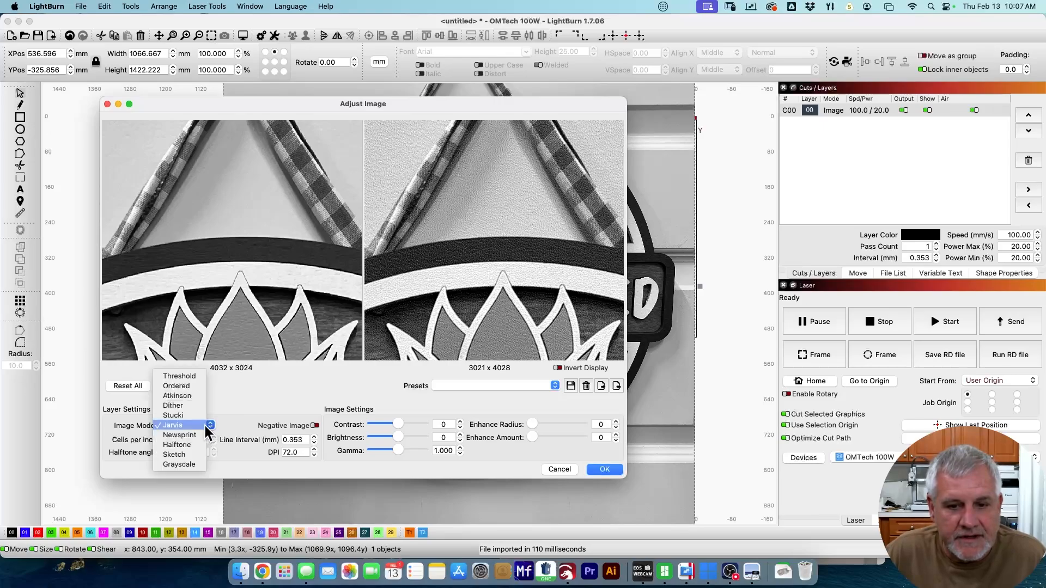
left_click(205, 435)
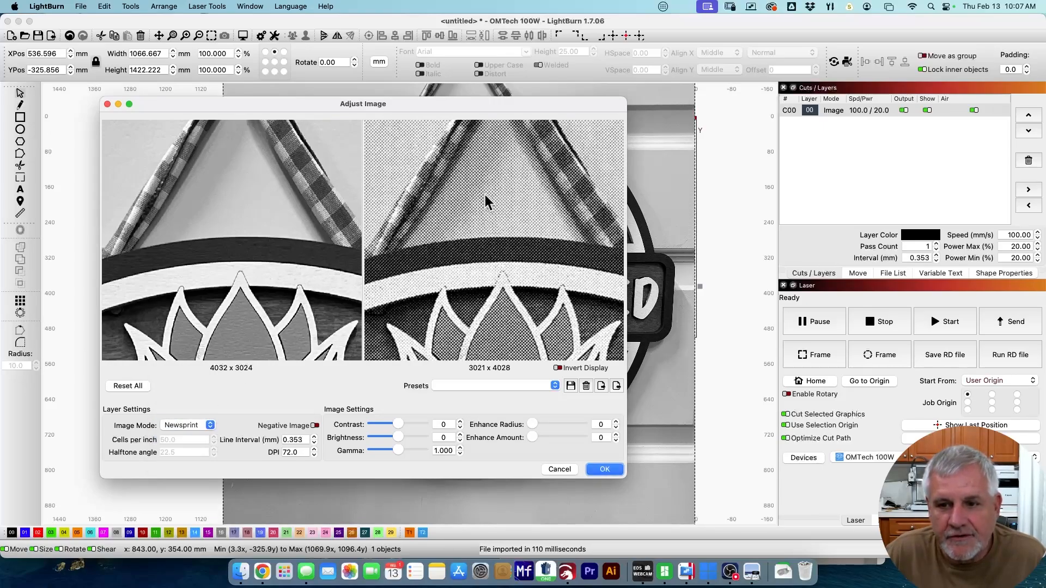
scroll(483, 225, "up", 3)
scroll(457, 136, "up", 2)
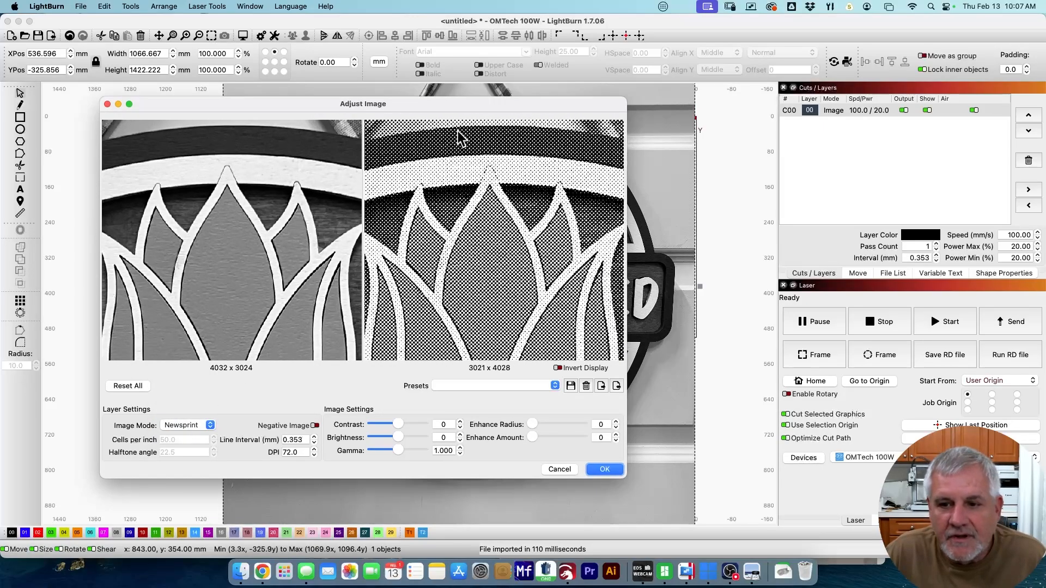
scroll(460, 139, "up", 2)
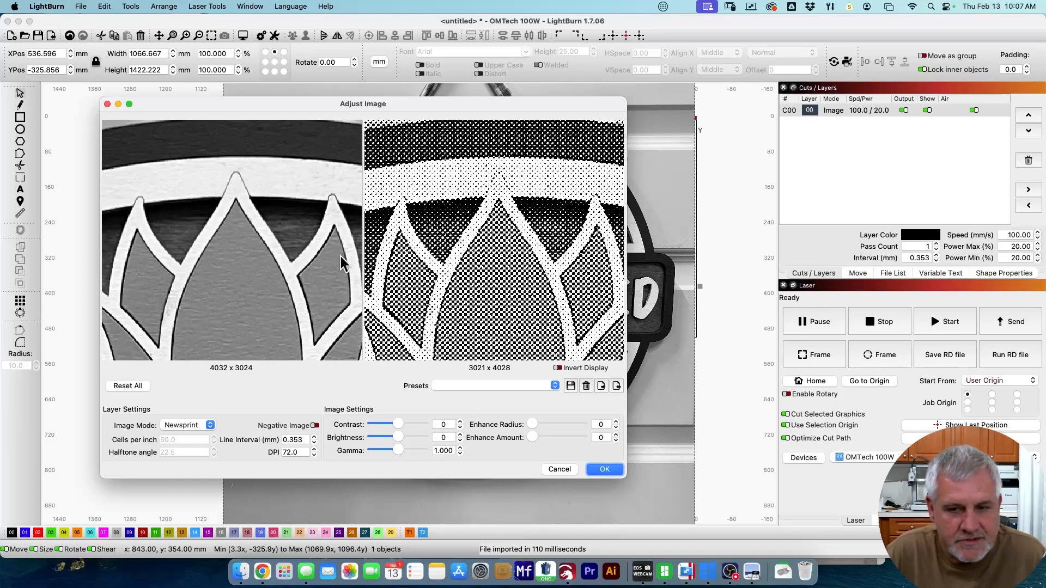
scroll(382, 262, "up", 5)
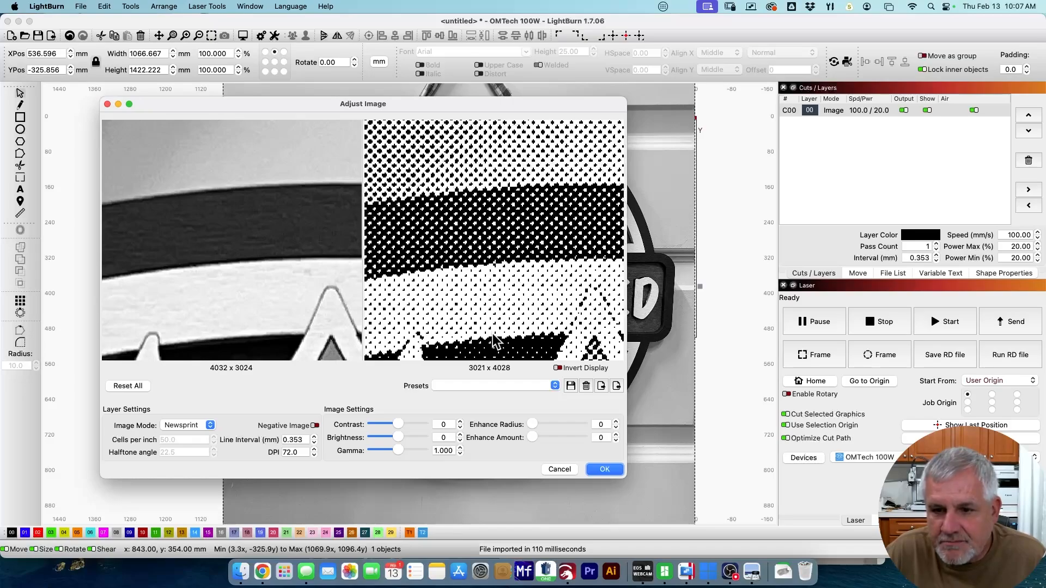
scroll(485, 330, "down", 1)
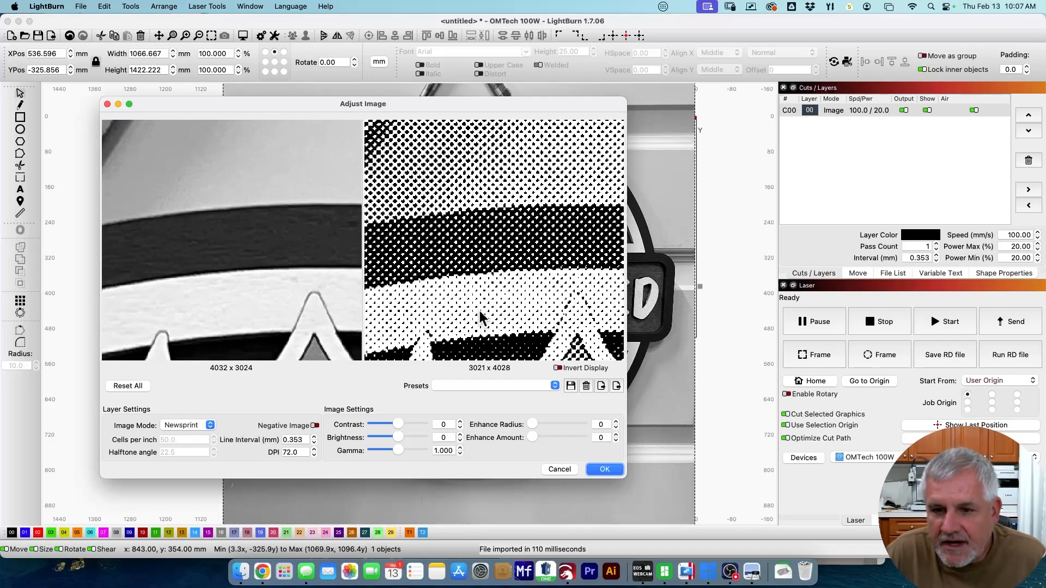
scroll(479, 311, "down", 2)
scroll(479, 309, "down", 5)
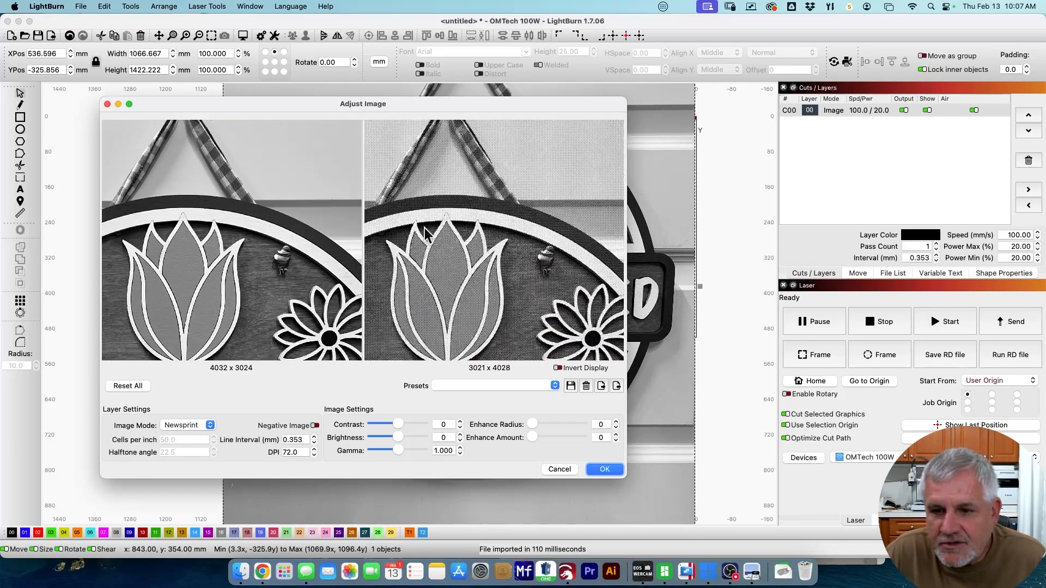
scroll(450, 234, "down", 3)
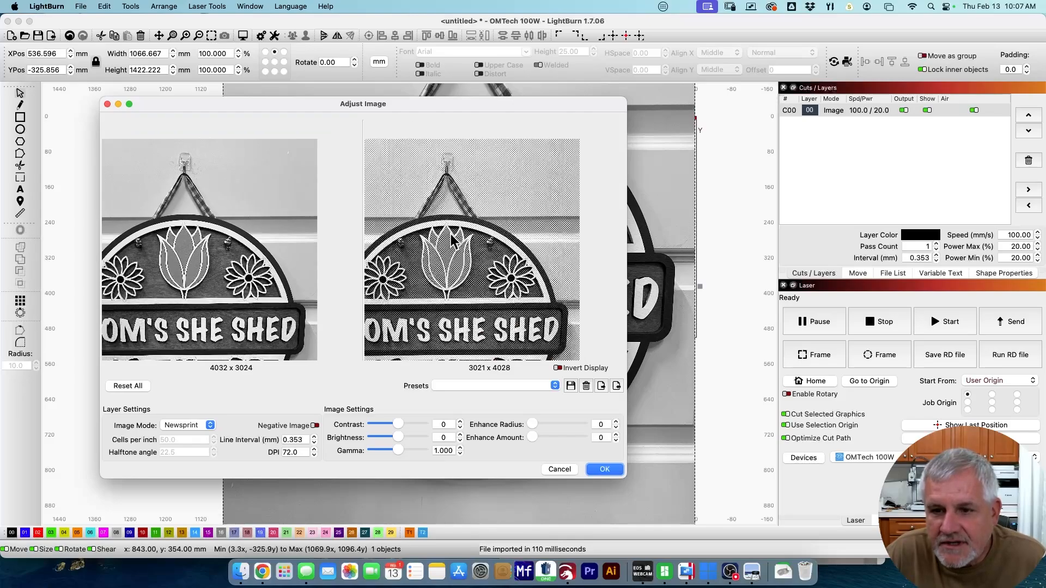
scroll(450, 234, "up", 3)
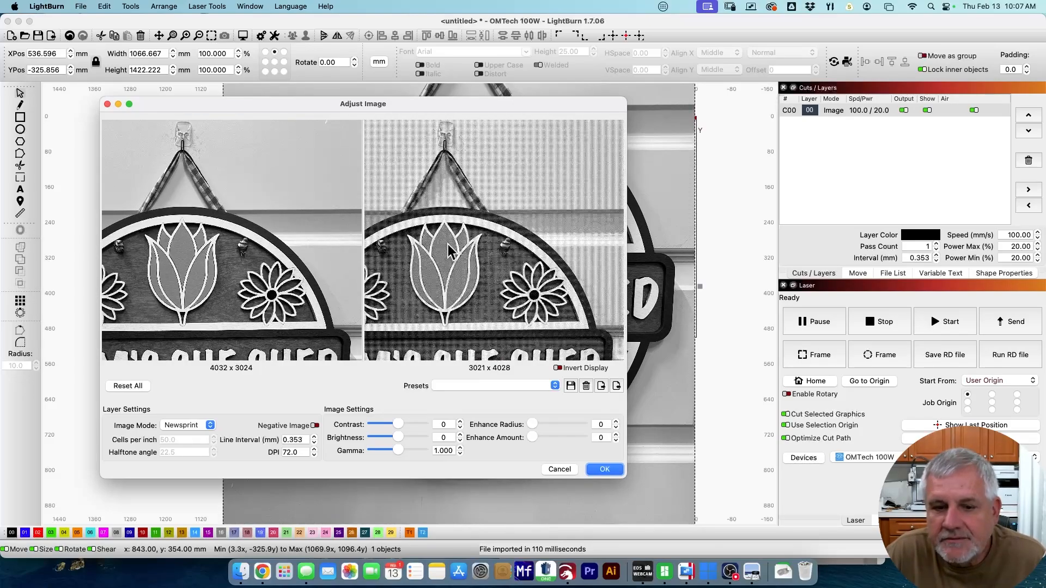
- Set the image mode to Halftone and examine the dot pattern on the tulip petals and the sign's rim
left_click(206, 425)
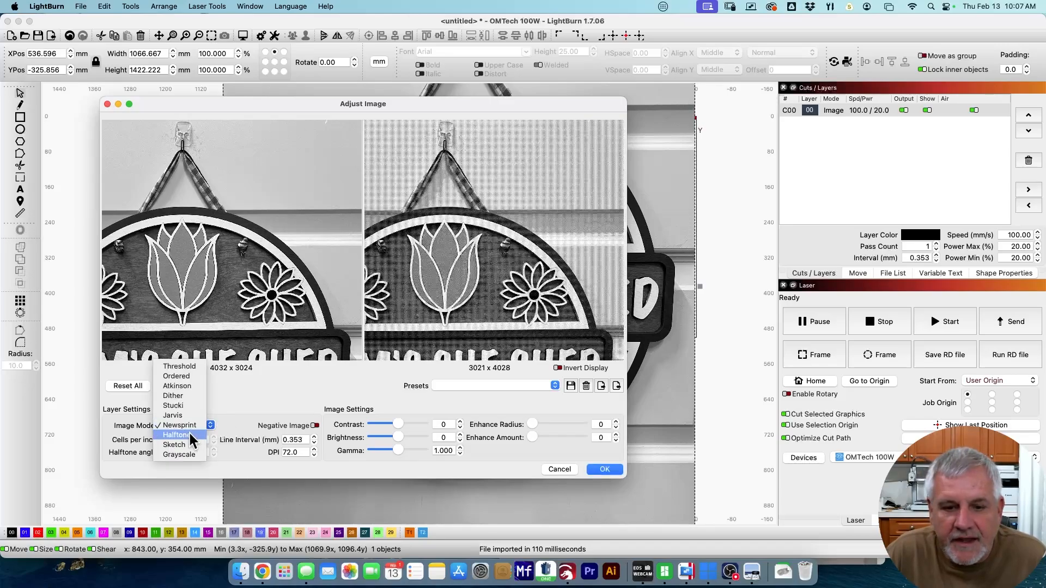
left_click(189, 434)
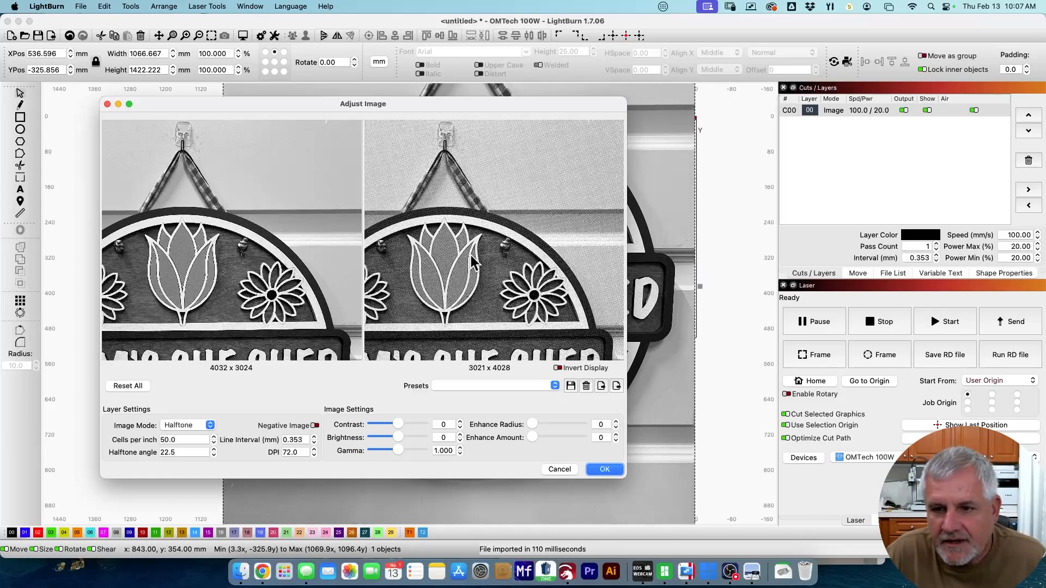
scroll(470, 255, "up", 8)
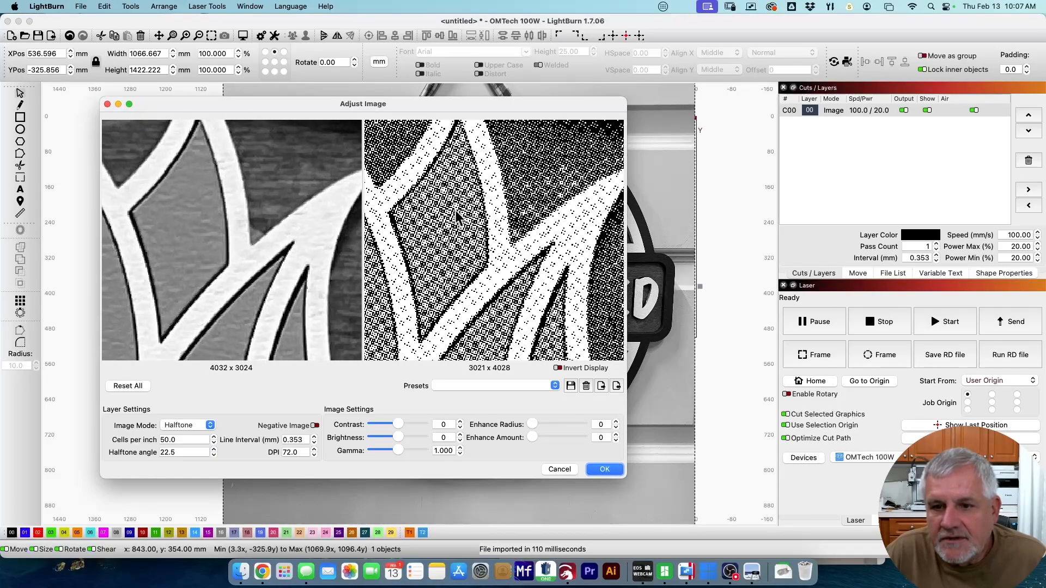
scroll(455, 210, "down", 5)
scroll(472, 215, "up", 6)
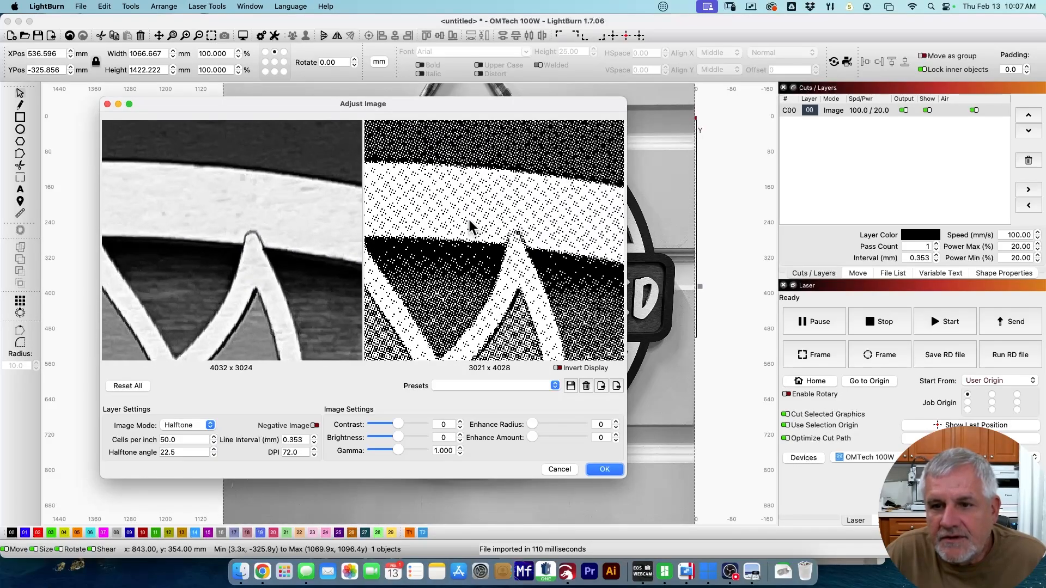
scroll(469, 220, "down", 4)
scroll(463, 278, "up", 4)
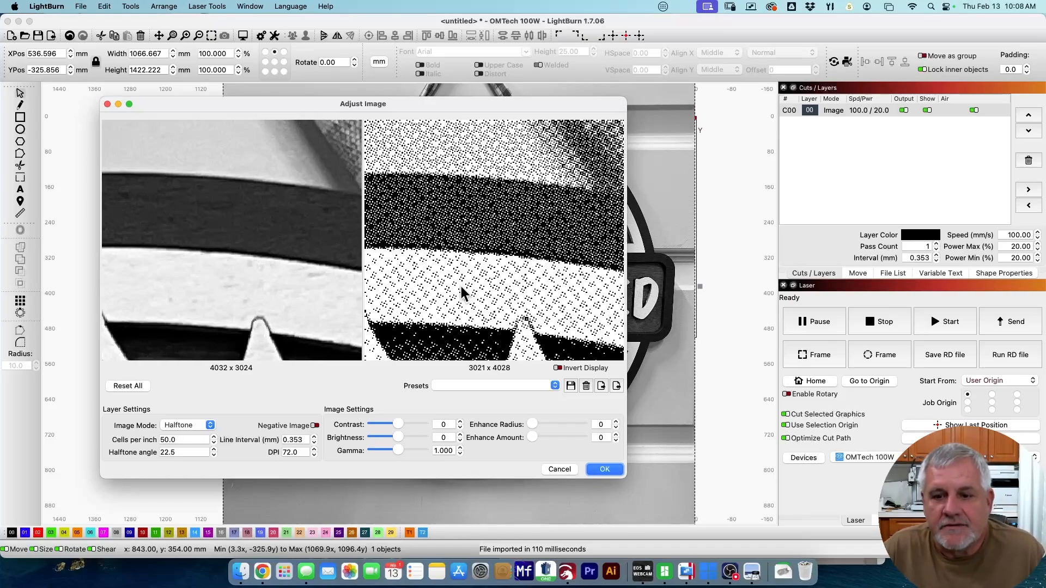
scroll(456, 298, "down", 2)
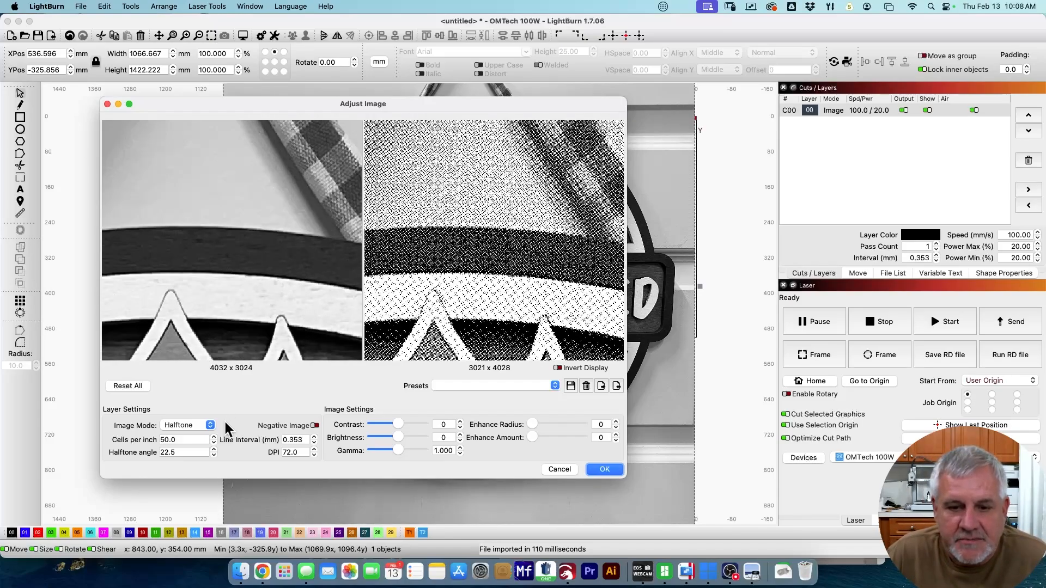
- Change the image mode to Sketch and compare the preview of the whole sign with the original
left_click(197, 426)
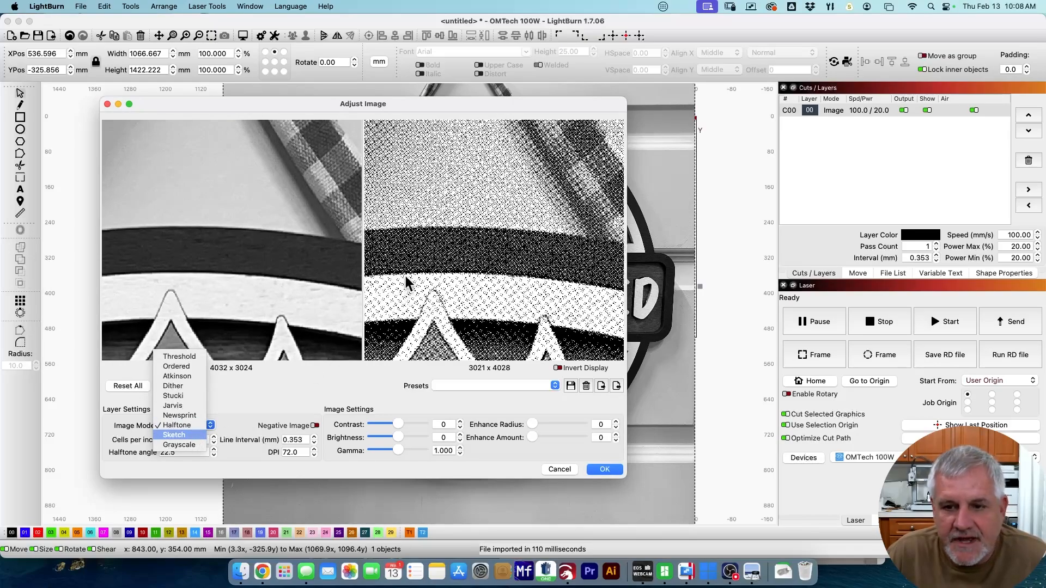
key("Return")
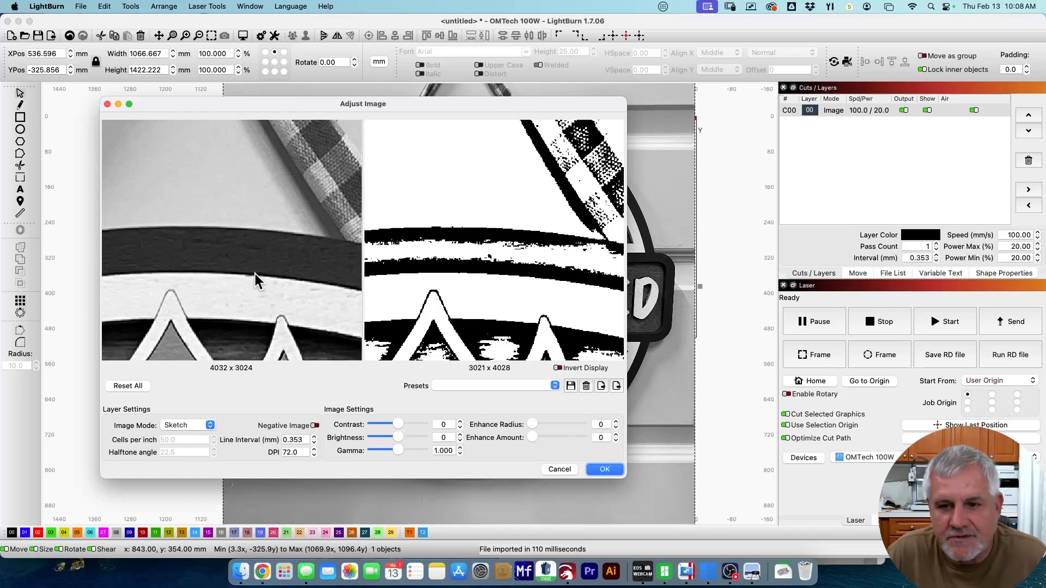
scroll(440, 231, "down", 6)
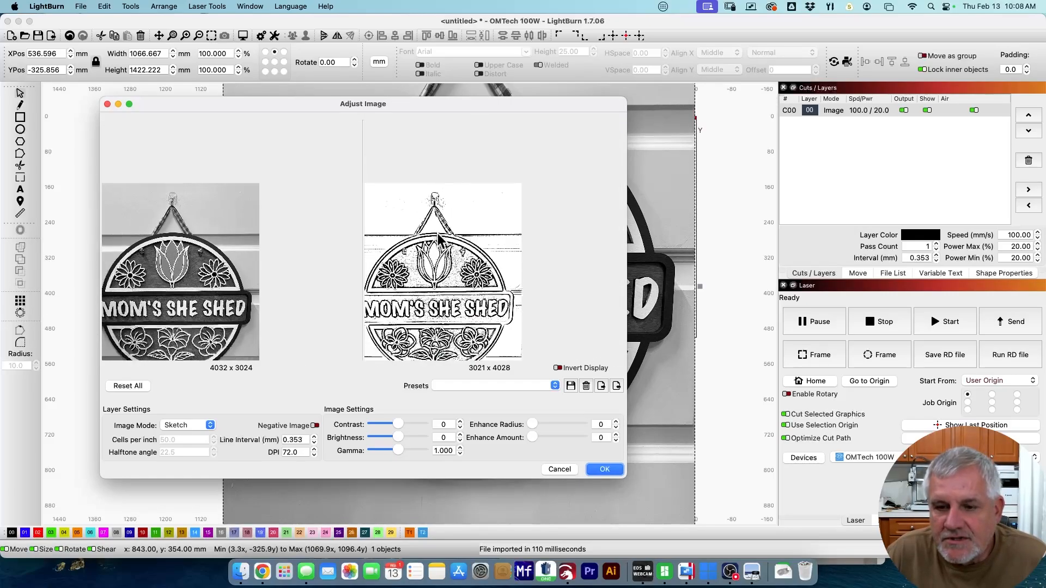
scroll(496, 207, "down", 4)
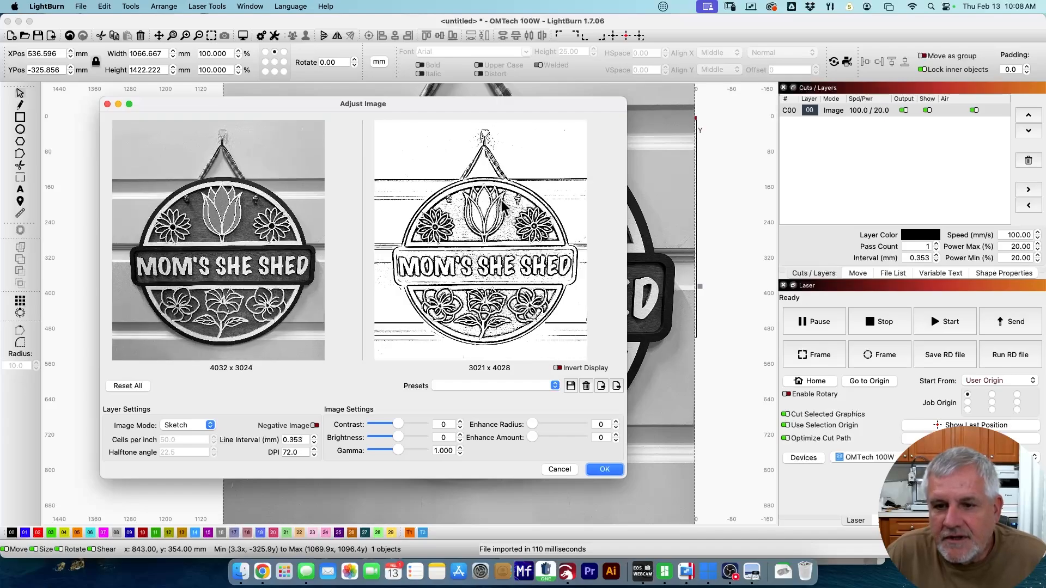
scroll(501, 201, "up", 1)
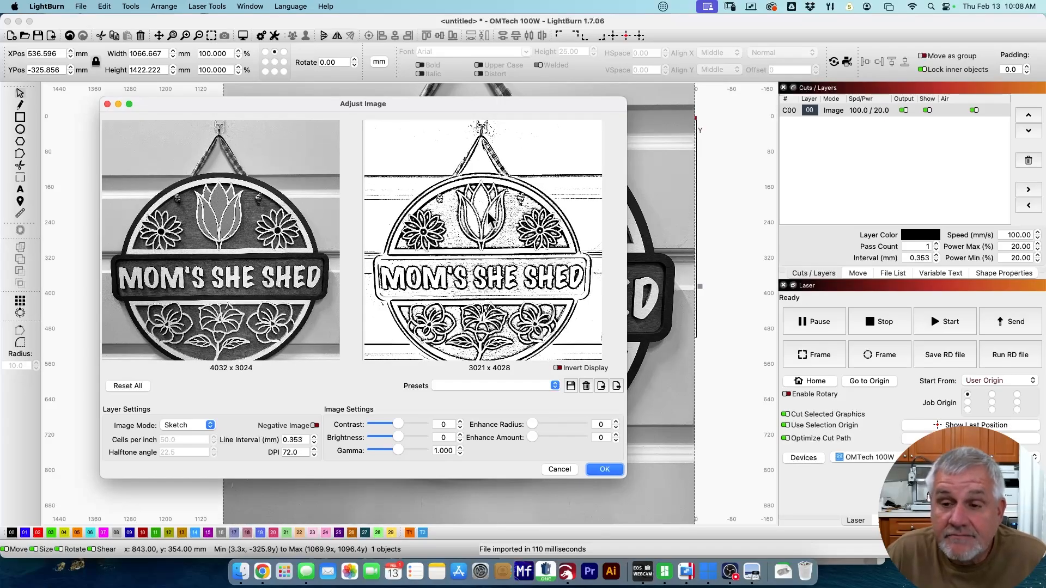
left_click_drag(488, 223, 492, 199)
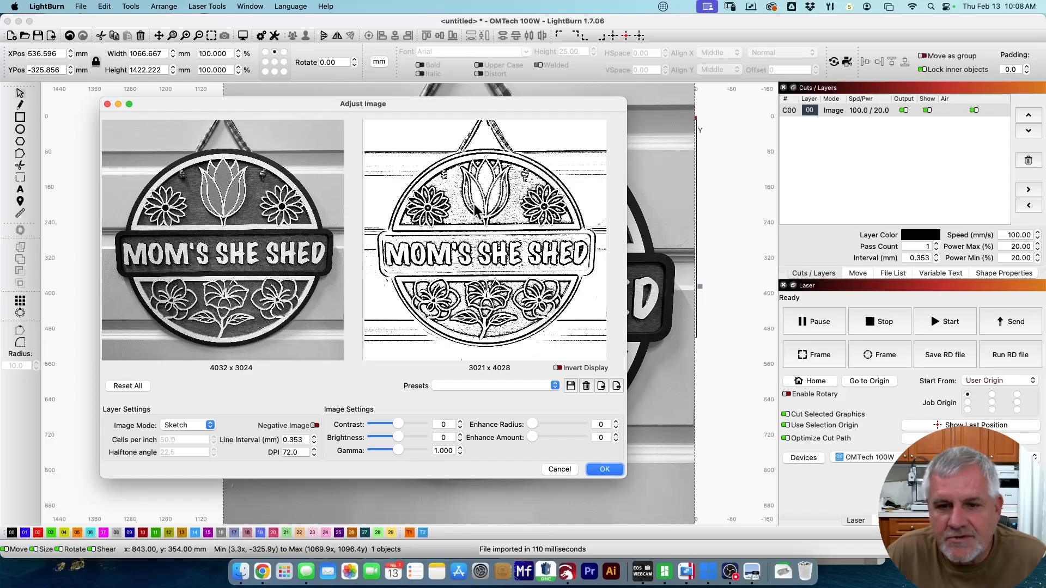
- Switch the image mode to Grayscale to preview the whole sign
left_click(208, 423)
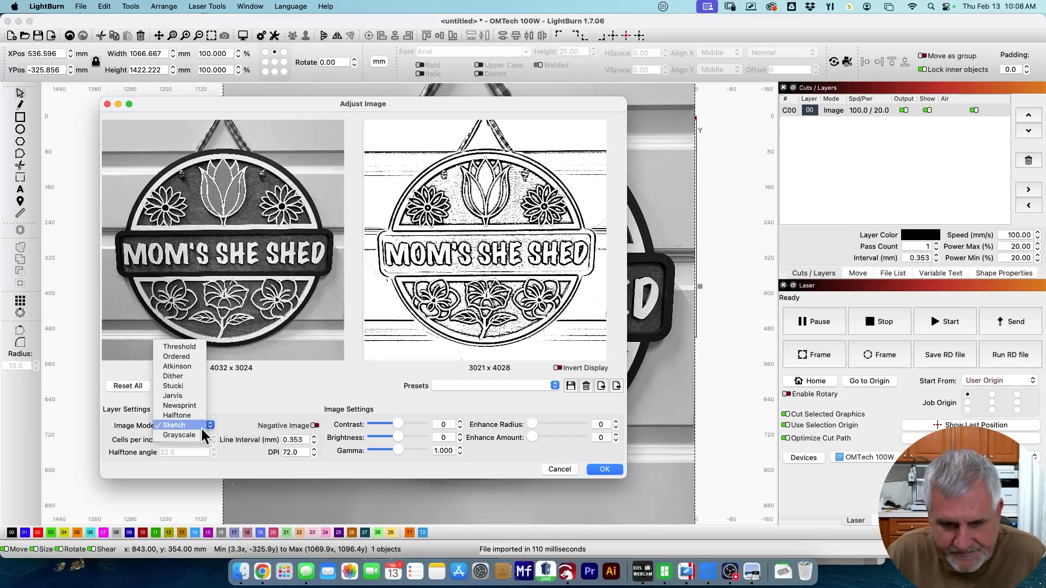
left_click(198, 432)
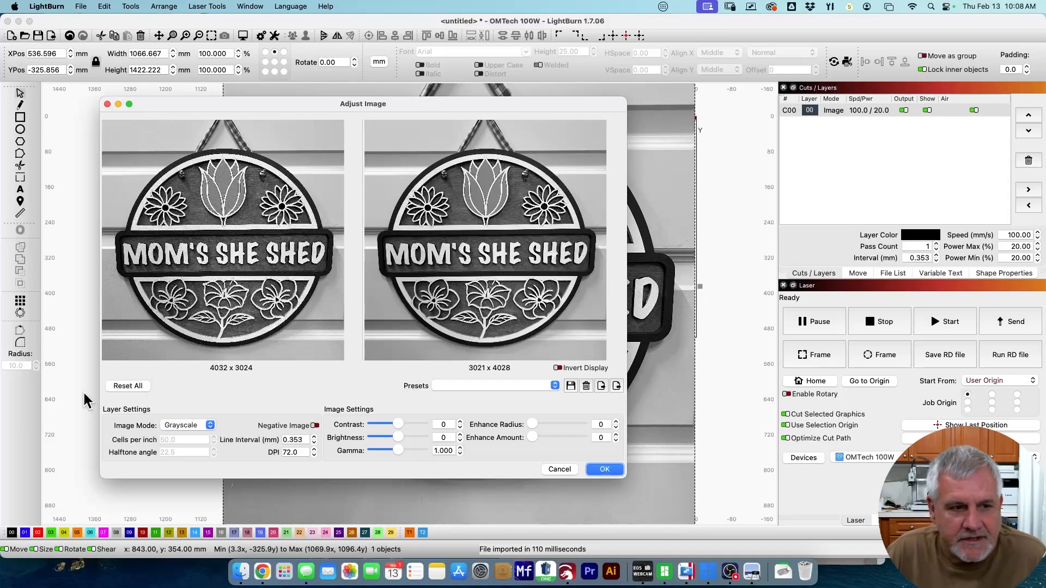